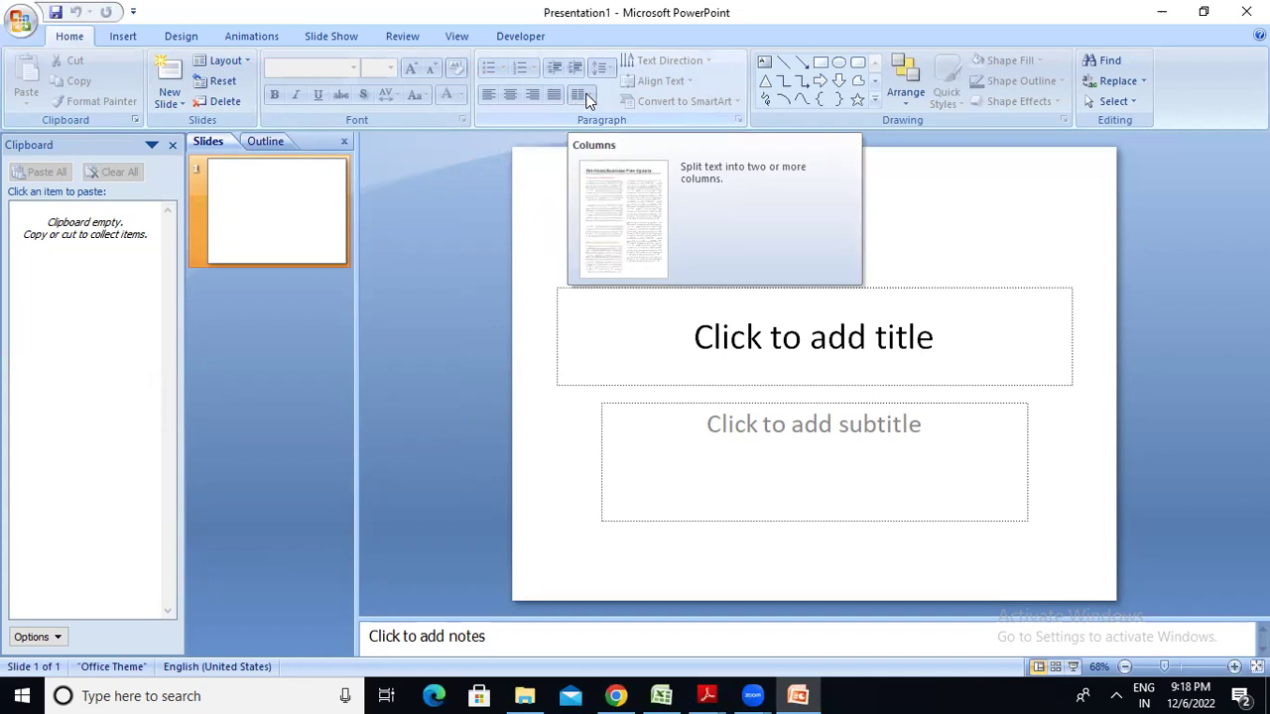
left_click(899, 109)
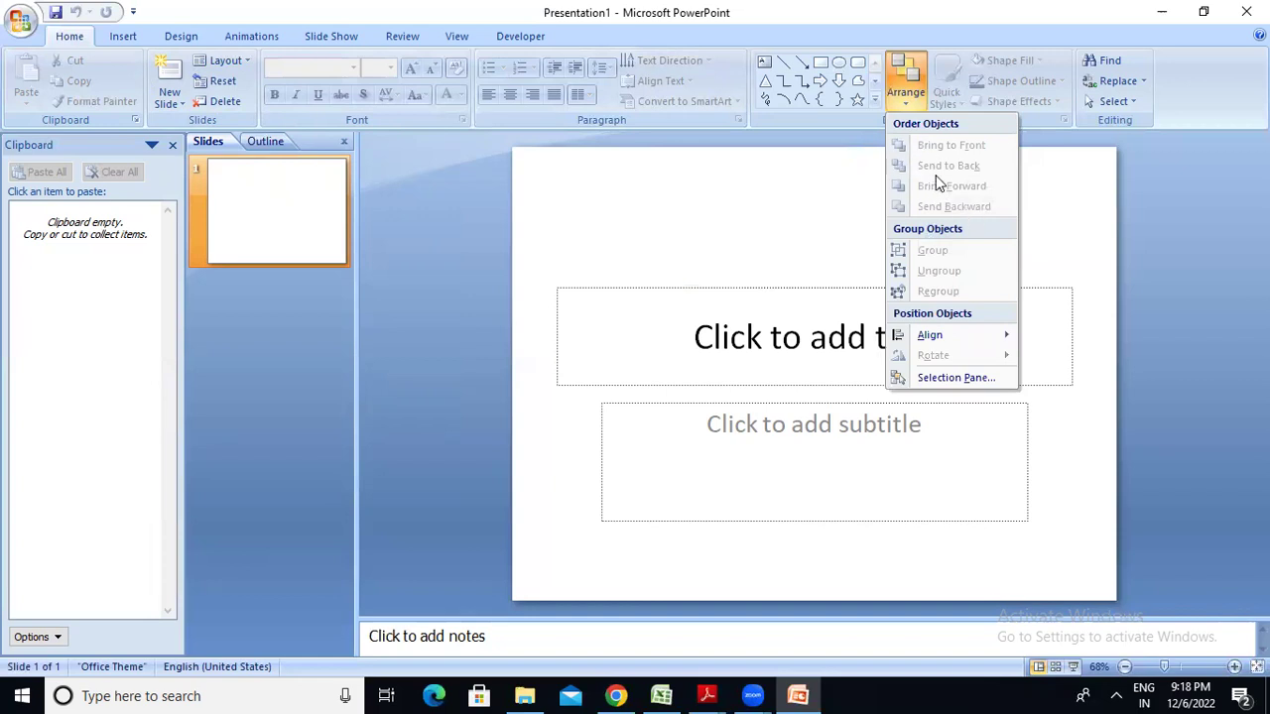
mouse_move(987, 329)
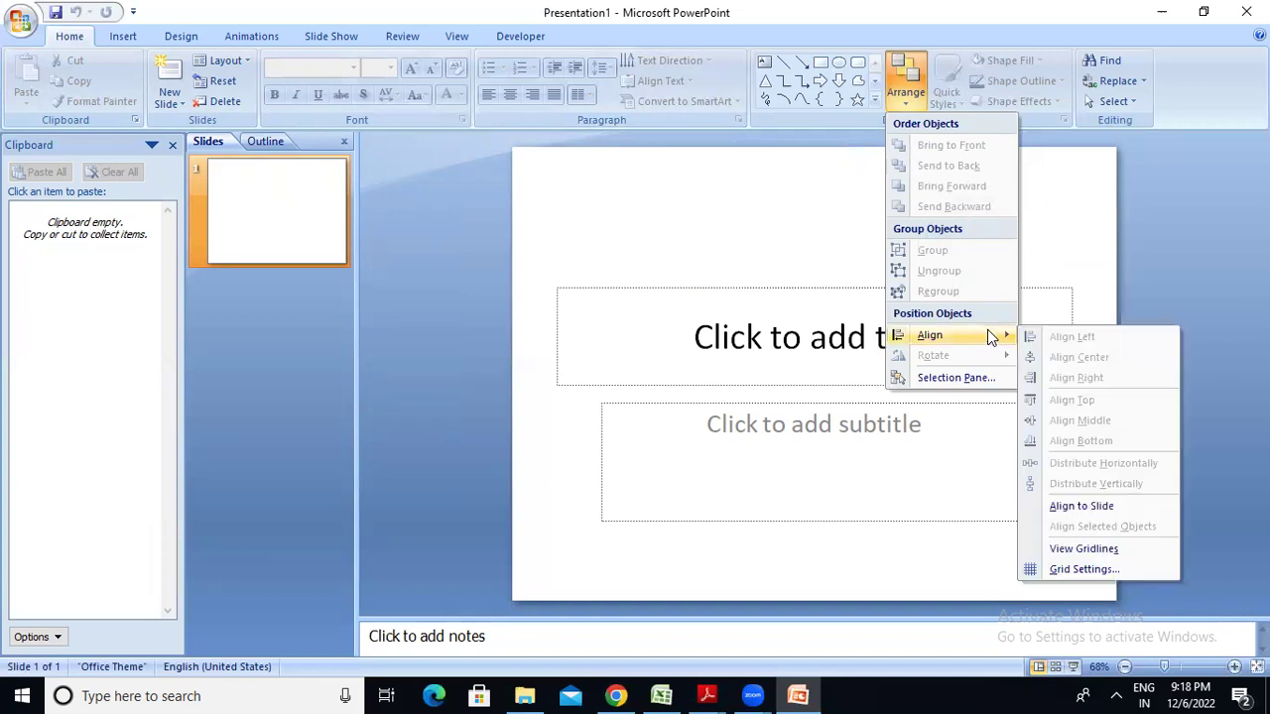
left_click(1121, 204)
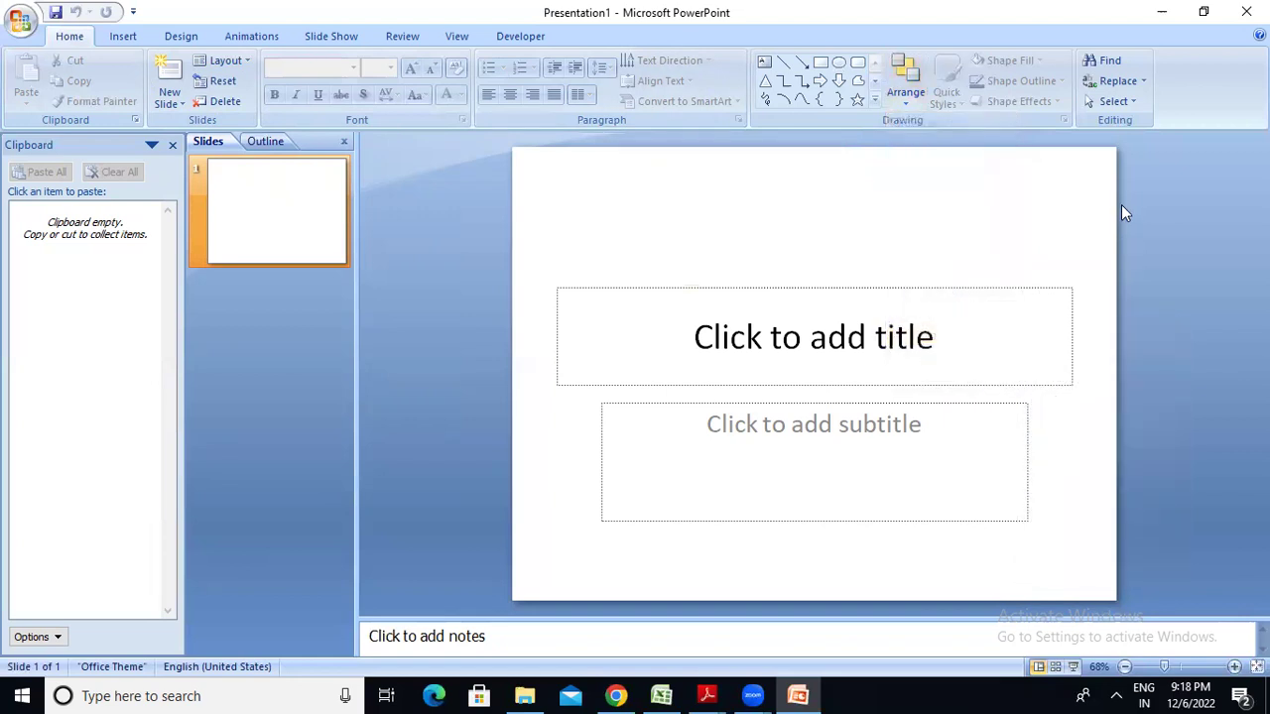
left_click(1102, 102)
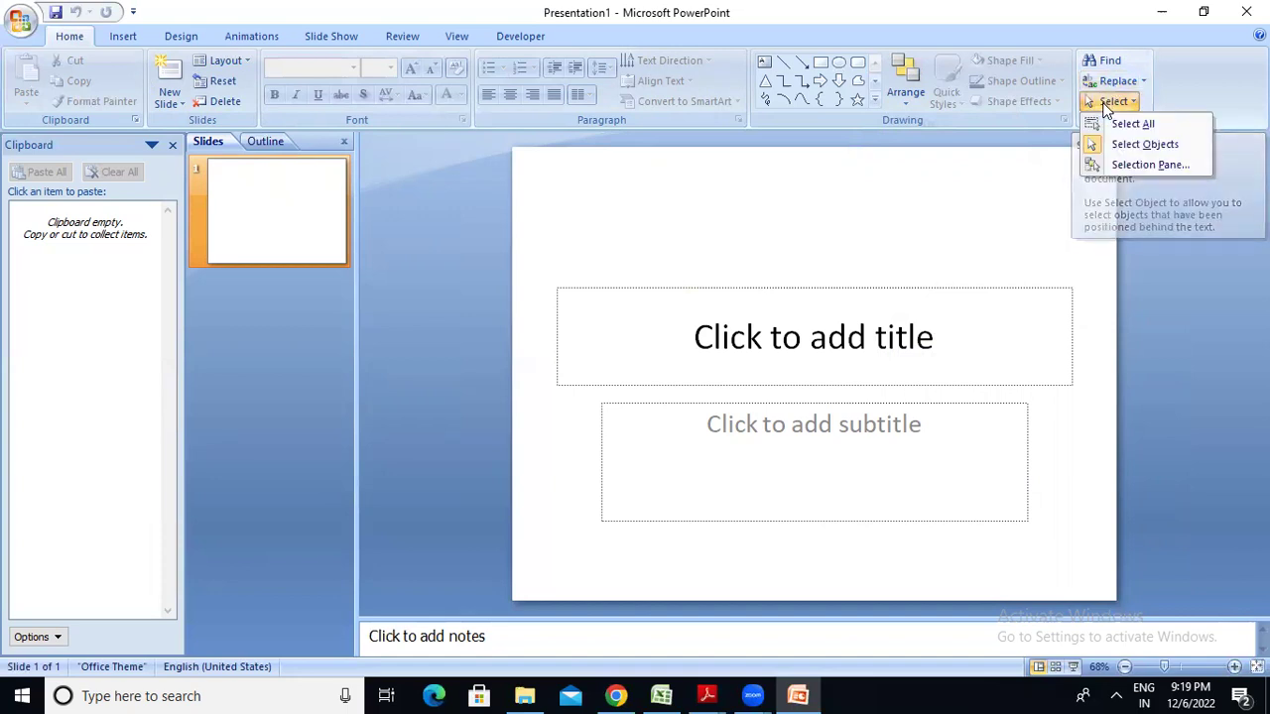
left_click(981, 186)
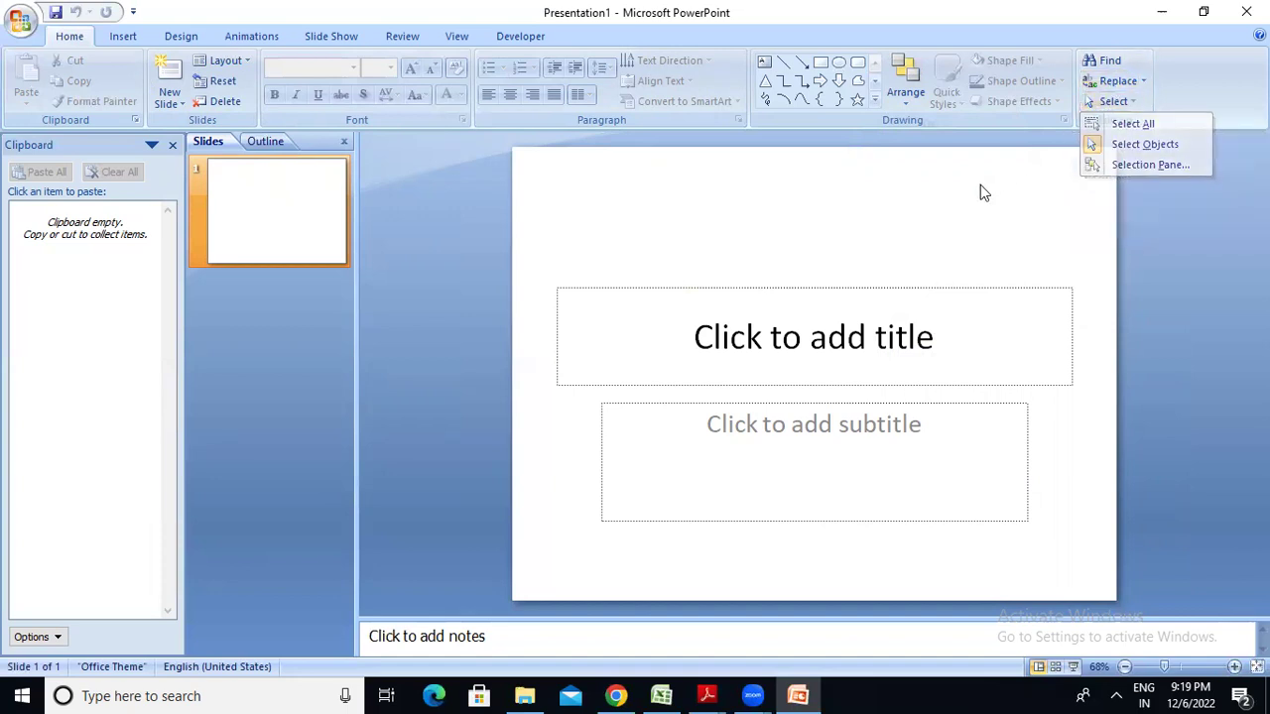
left_click(123, 37)
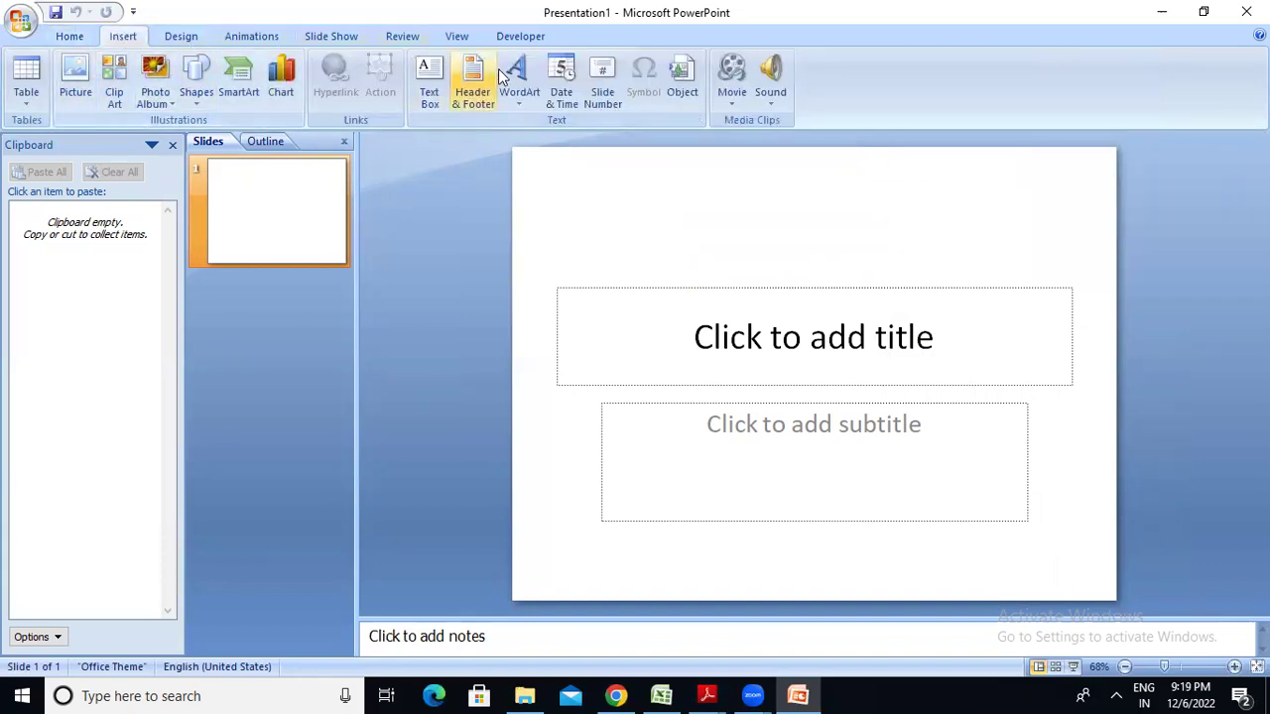
left_click(184, 38)
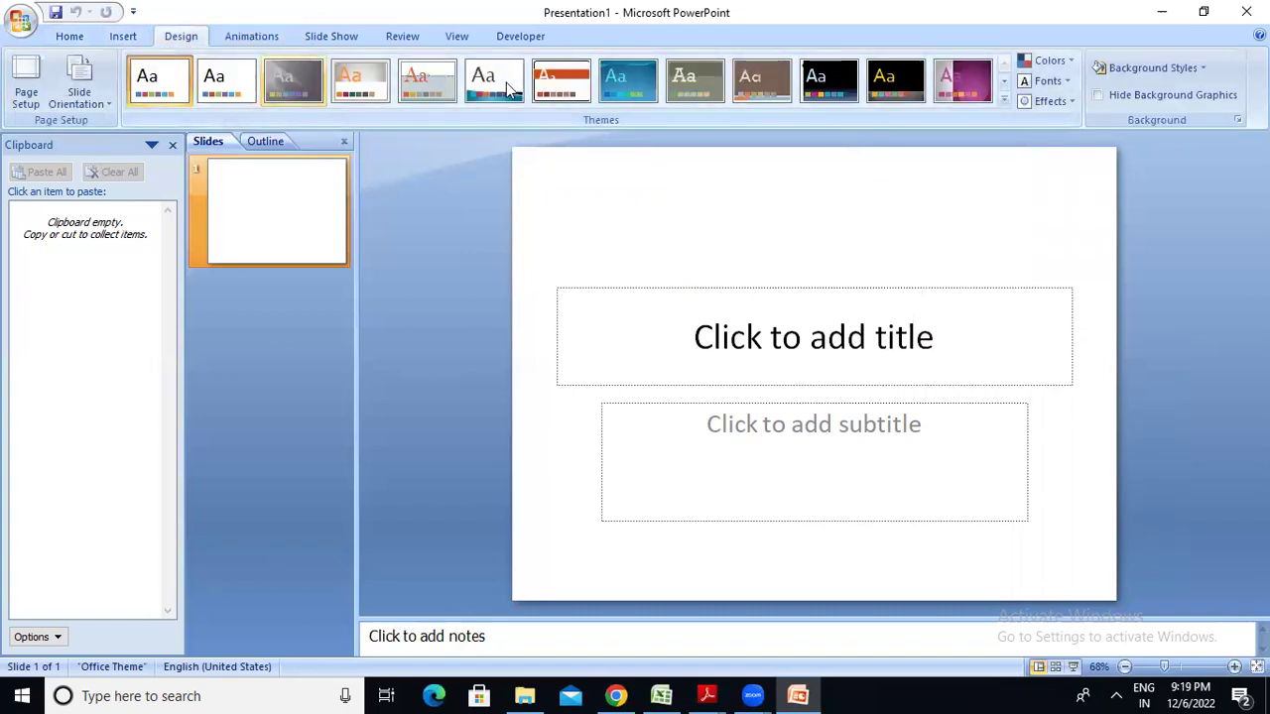
left_click(266, 37)
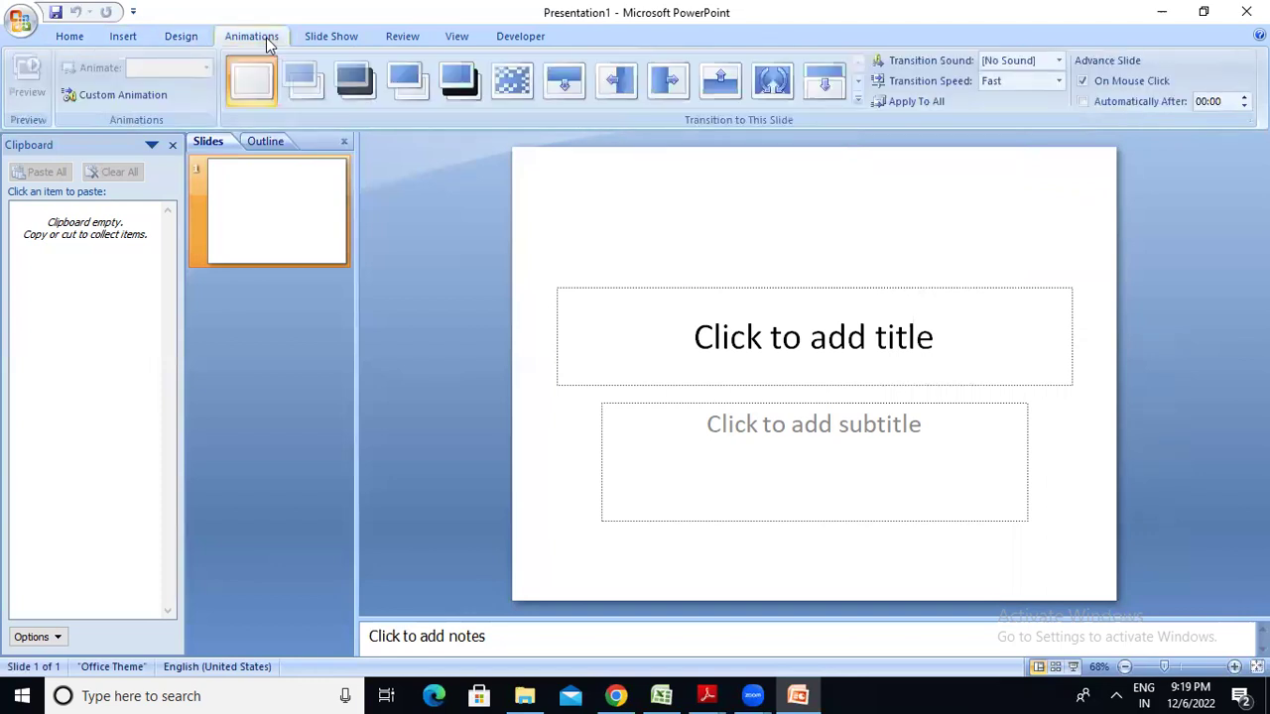
left_click(352, 40)
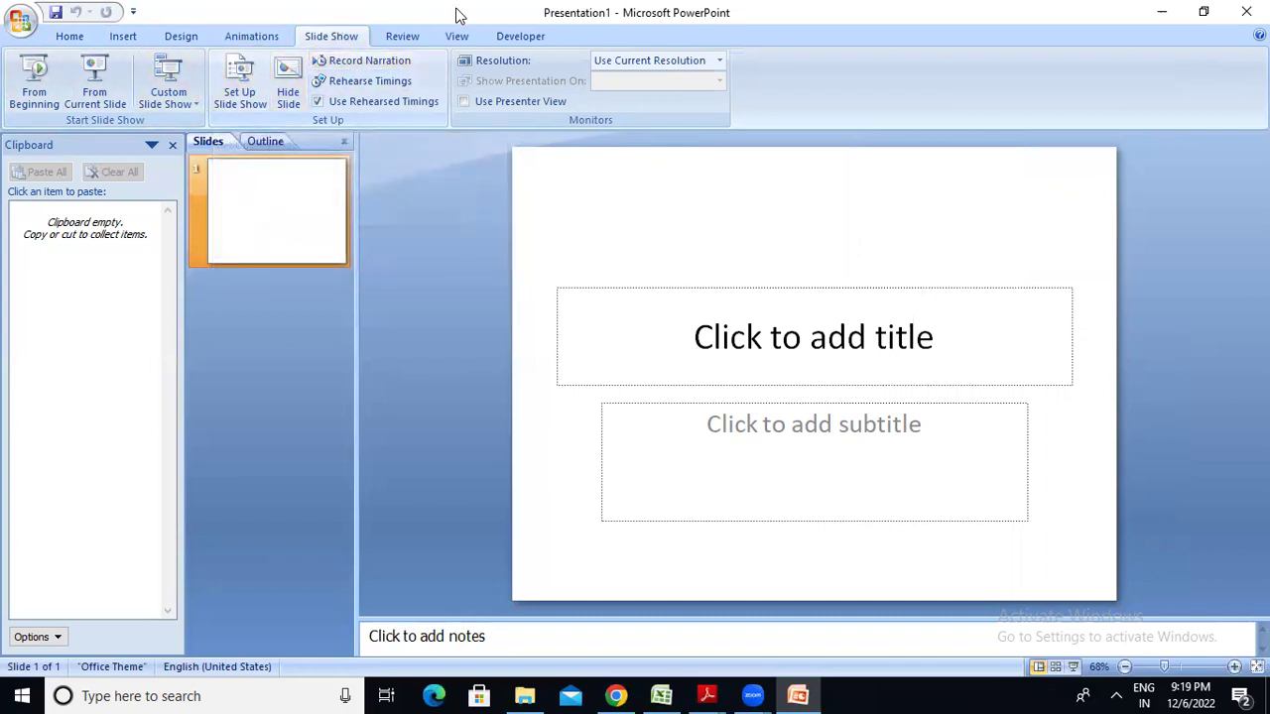
left_click(407, 36)
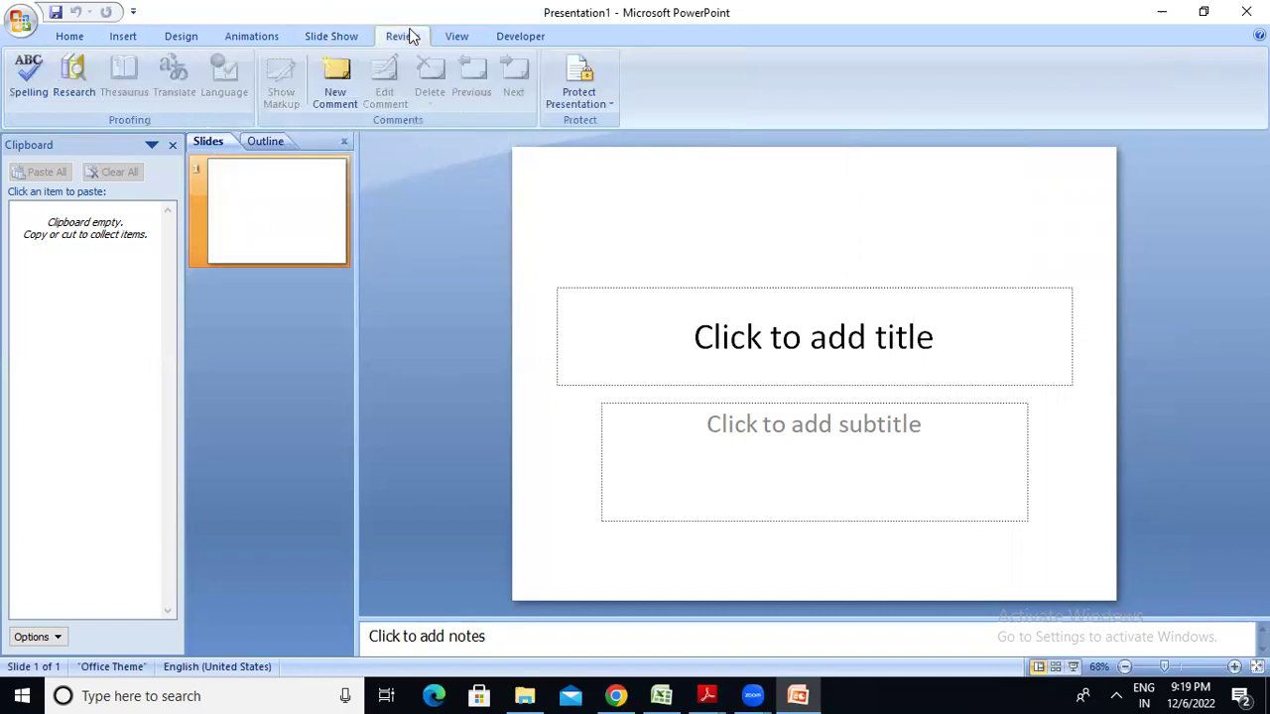
left_click(462, 35)
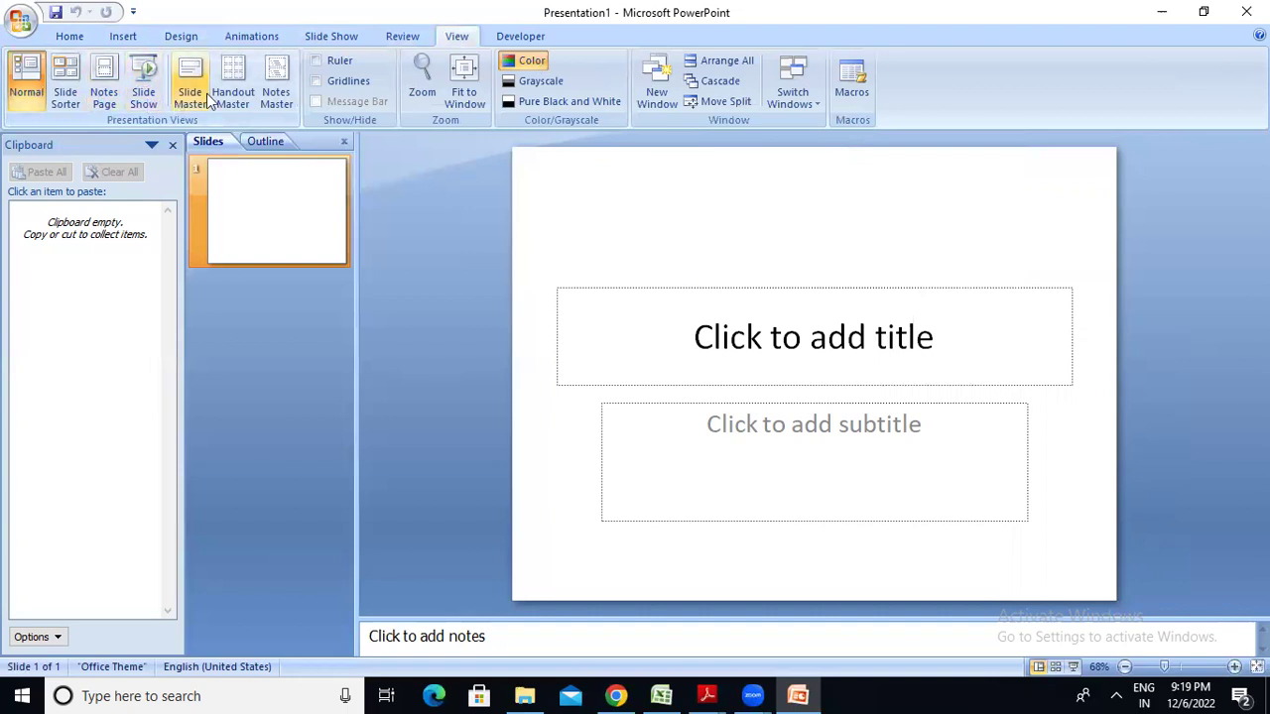
left_click(508, 38)
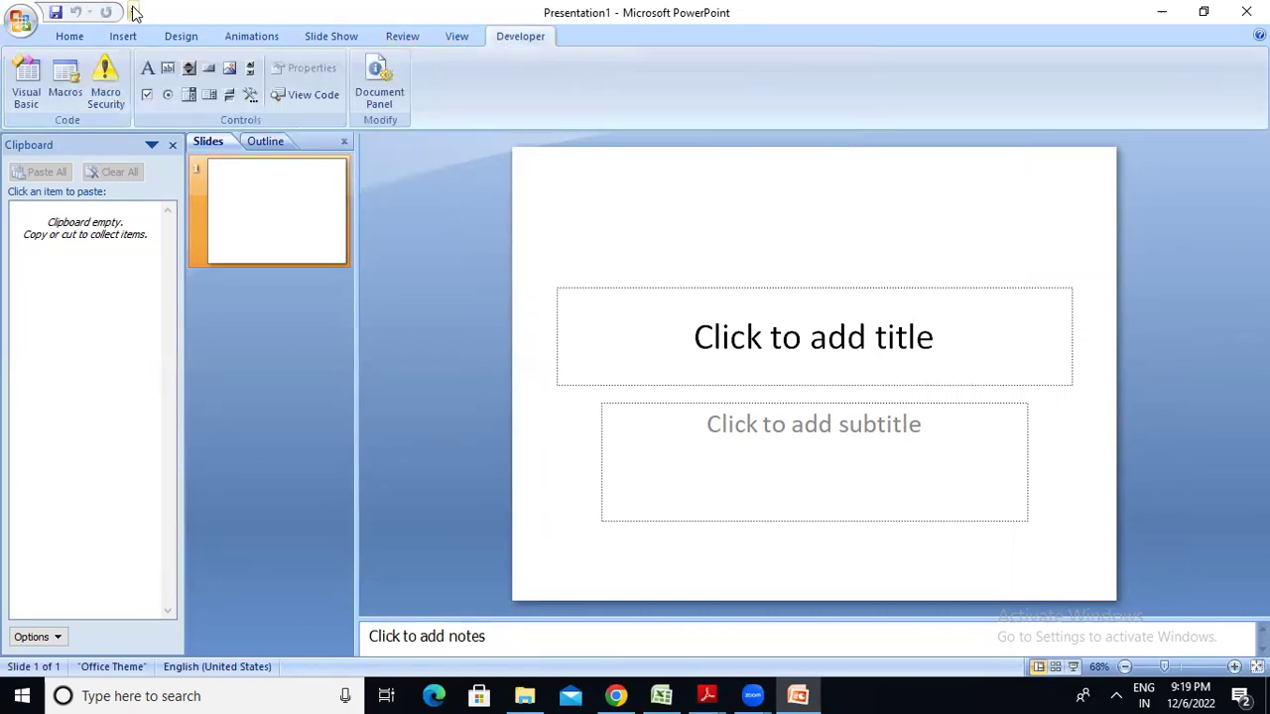
left_click(71, 37)
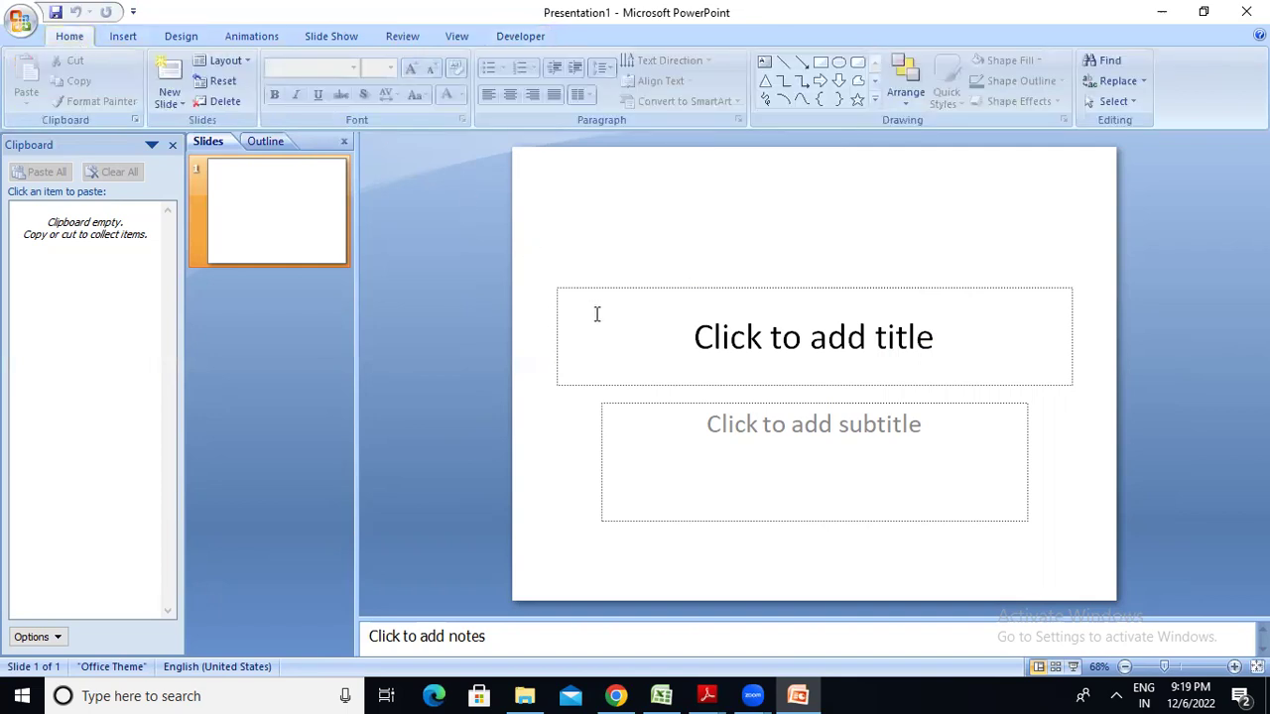
Enter 'Skill Test Preparation' as the title and 'Assam Direct Recruitment' as the subtitle.
left_click(765, 325)
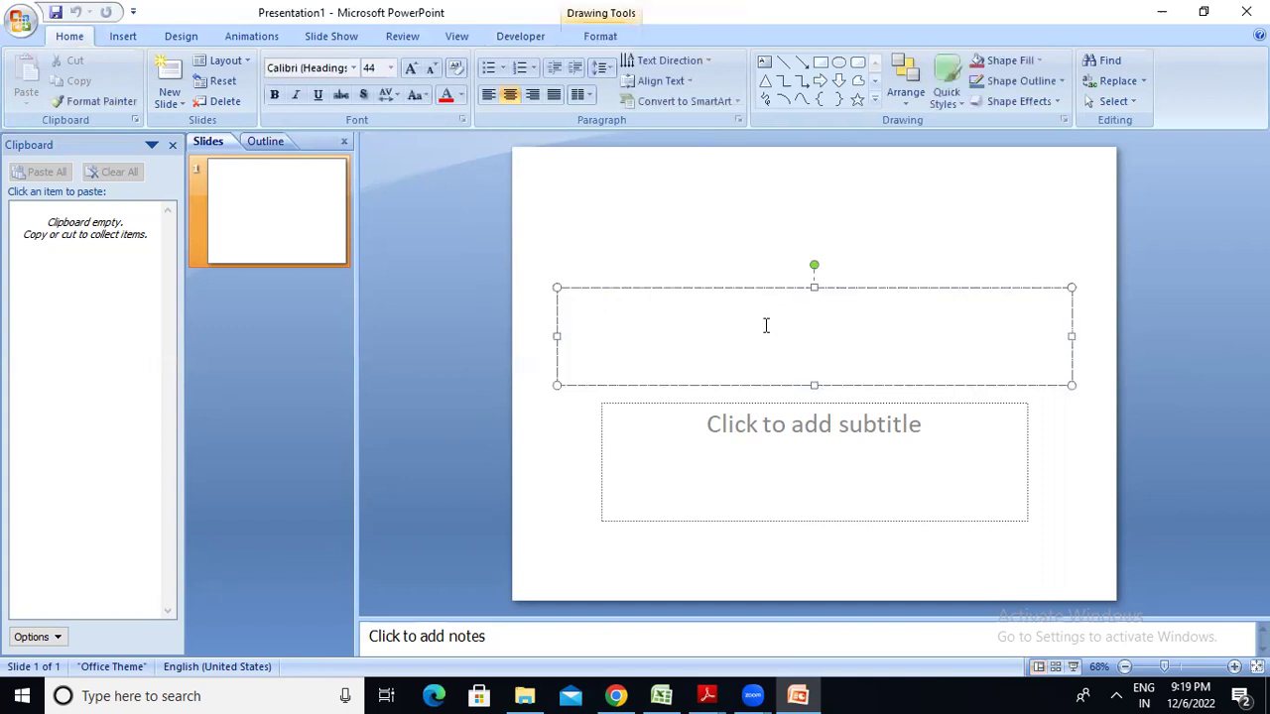
type("Skill")
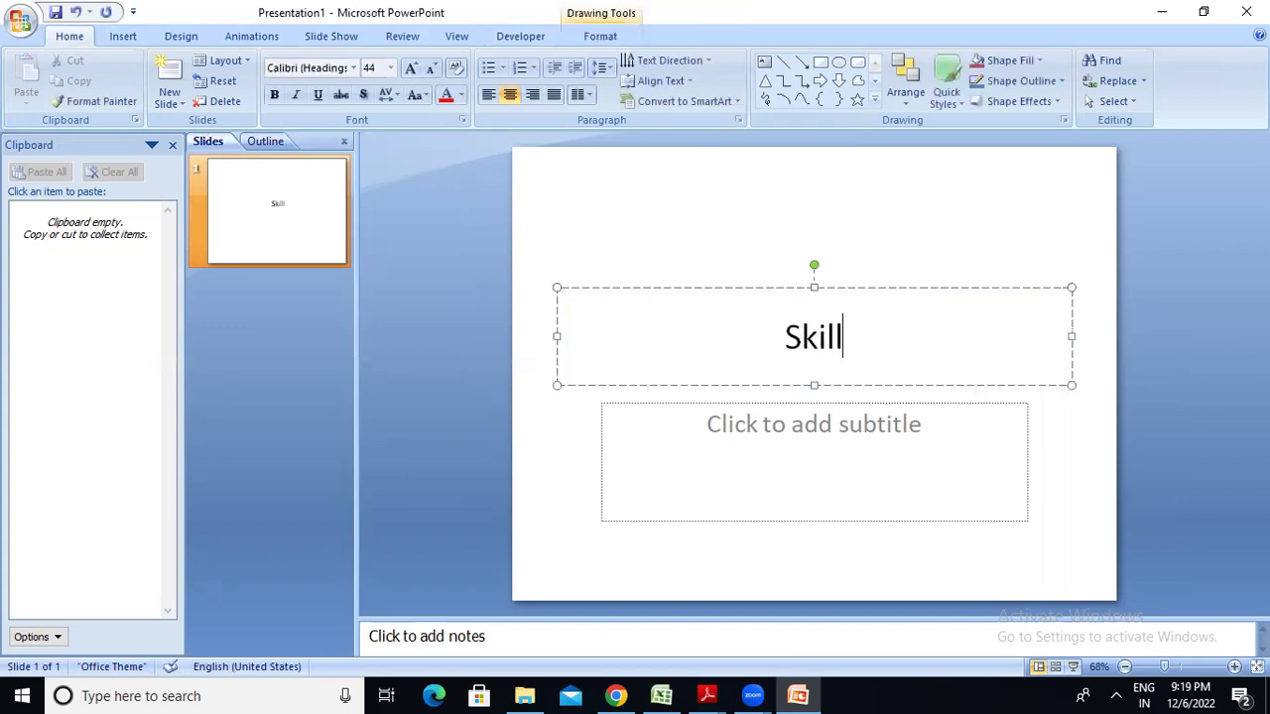
type(" Test P")
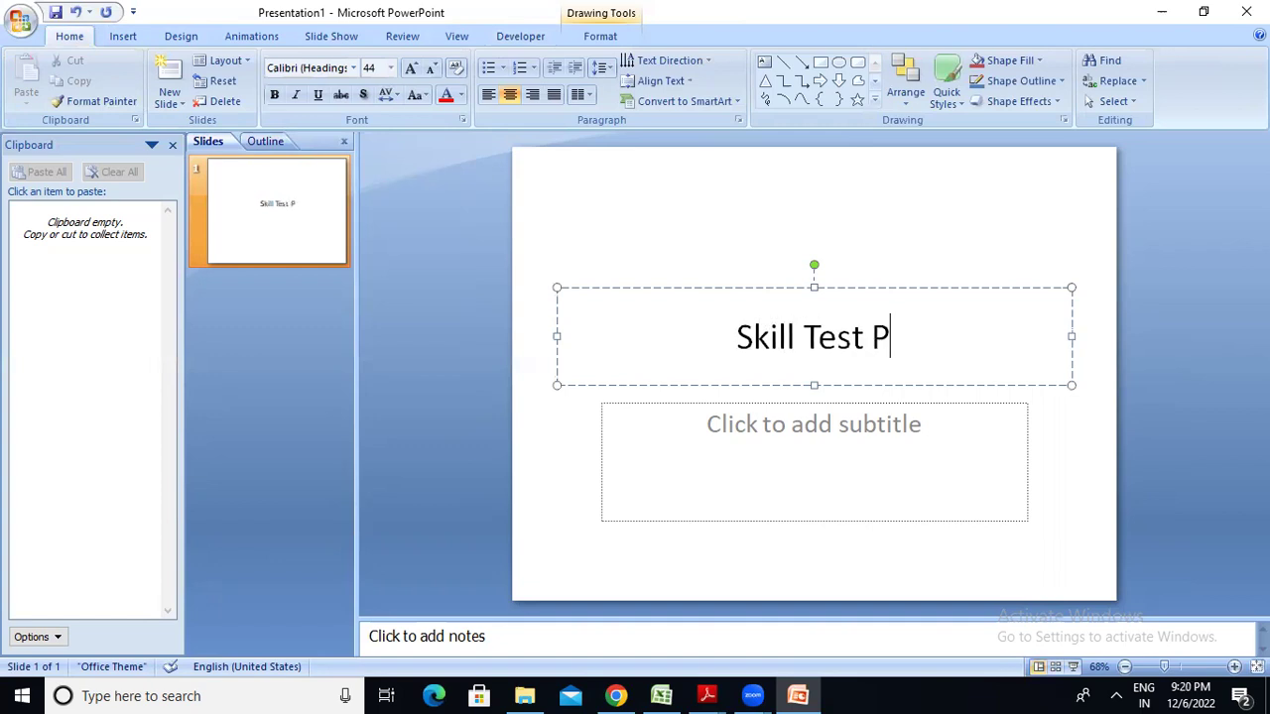
type("reparation")
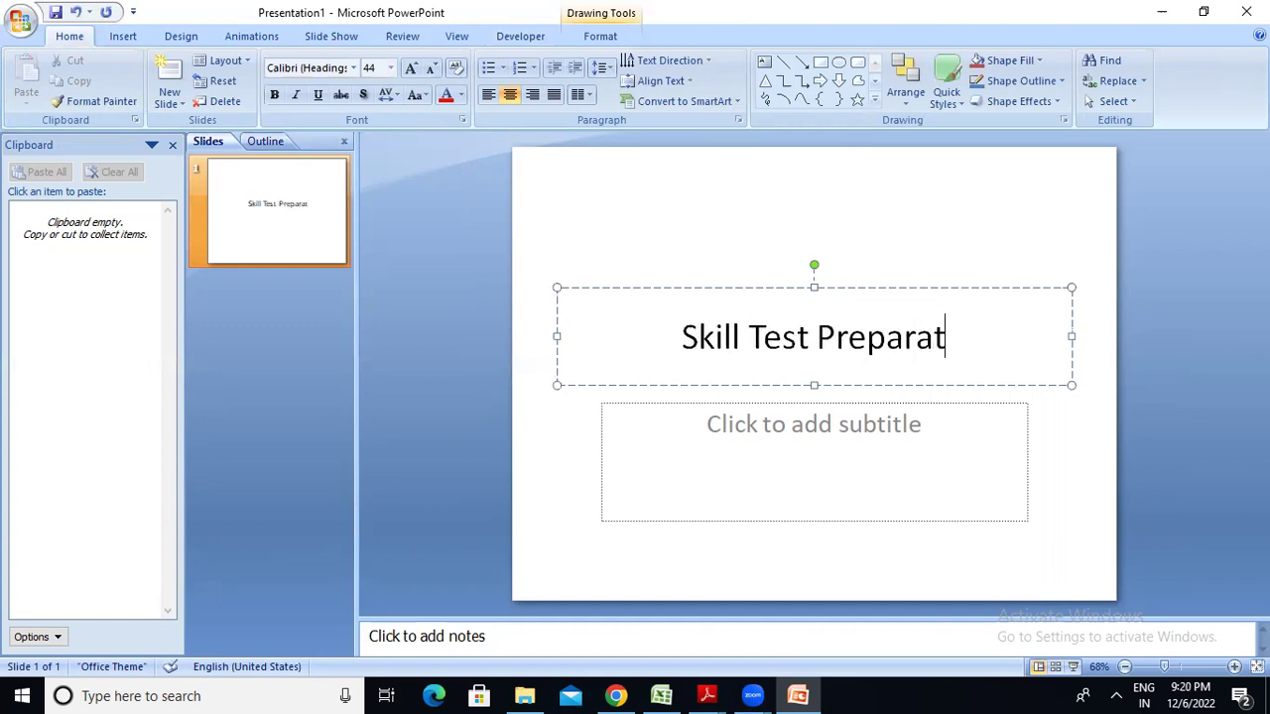
left_click(741, 424)
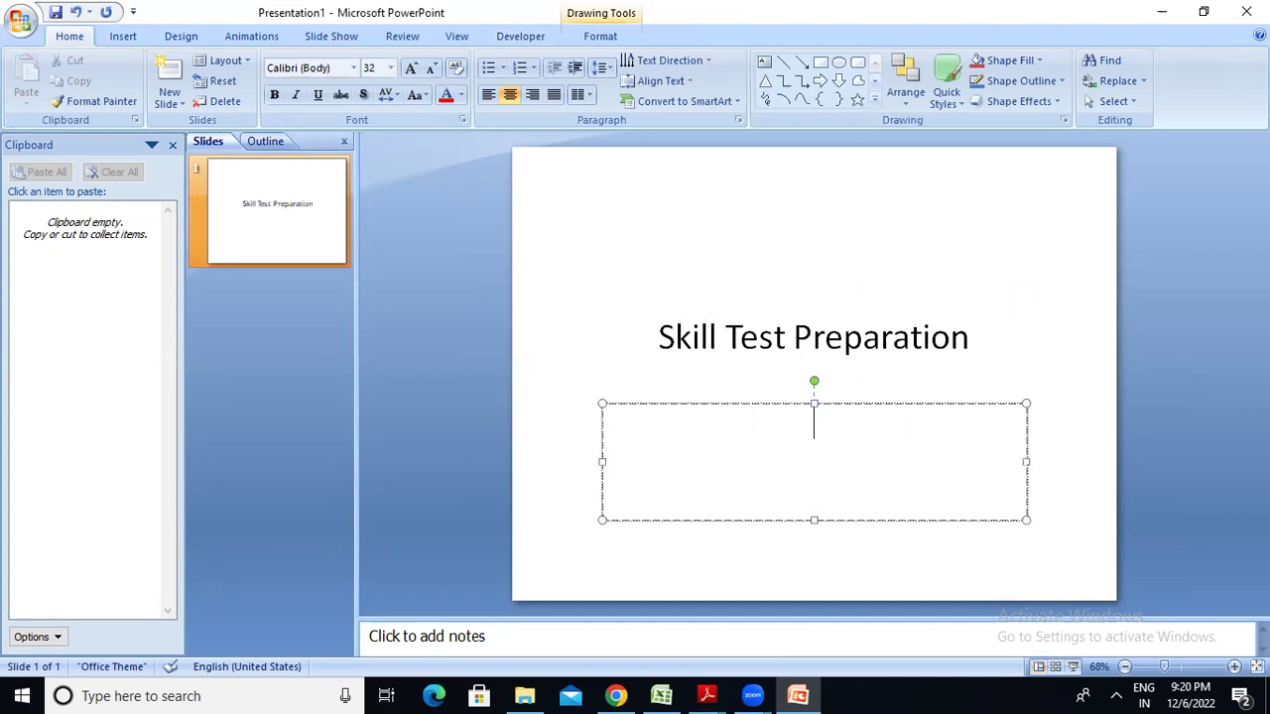
type("Assam ")
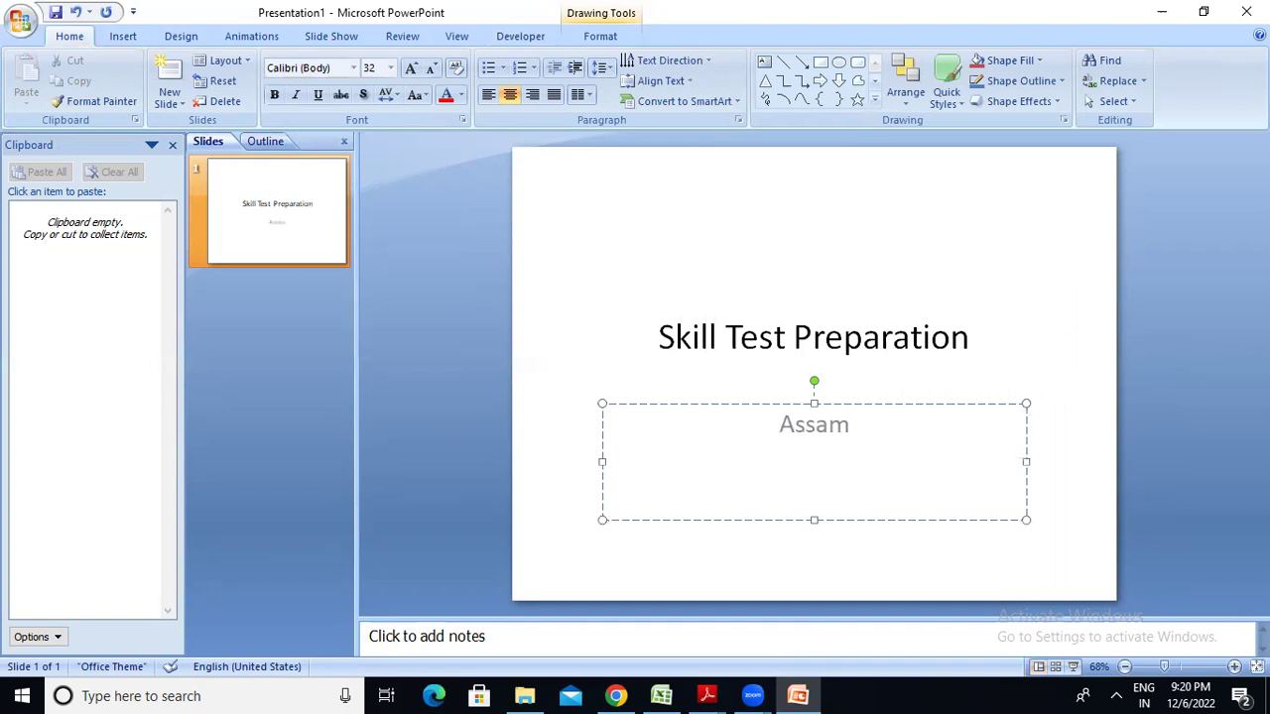
type("Direct ")
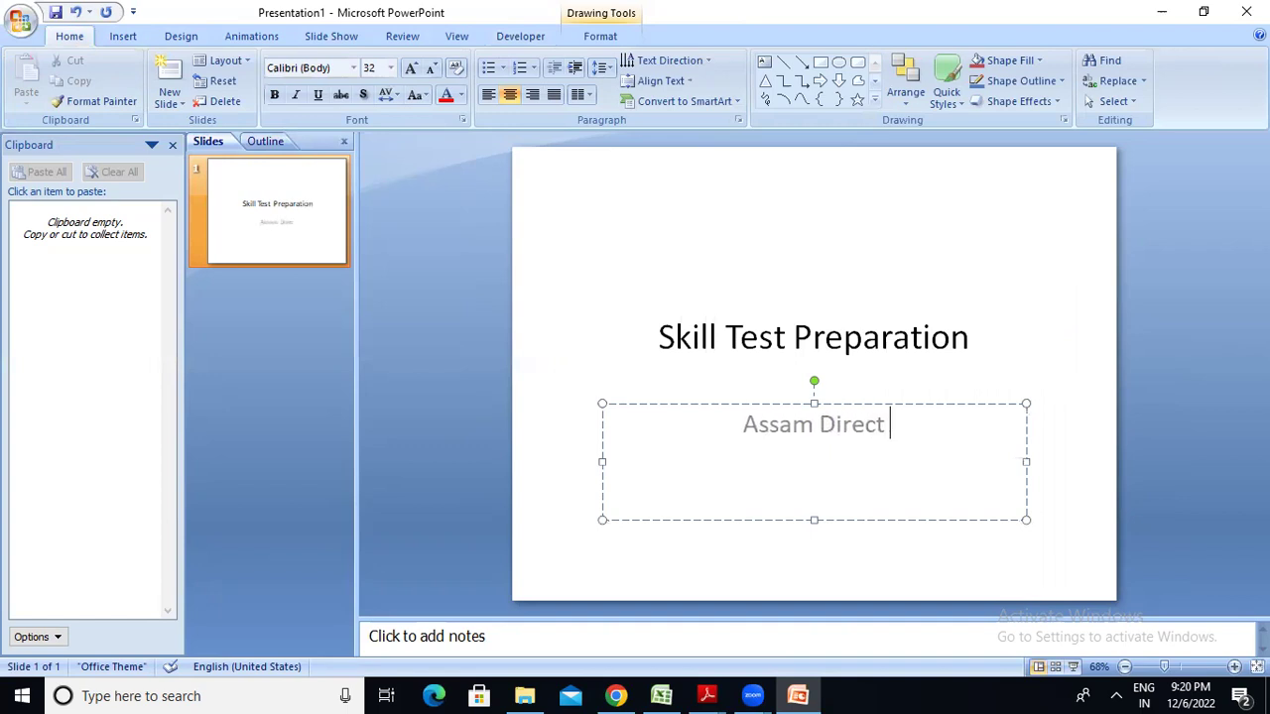
type("Recr")
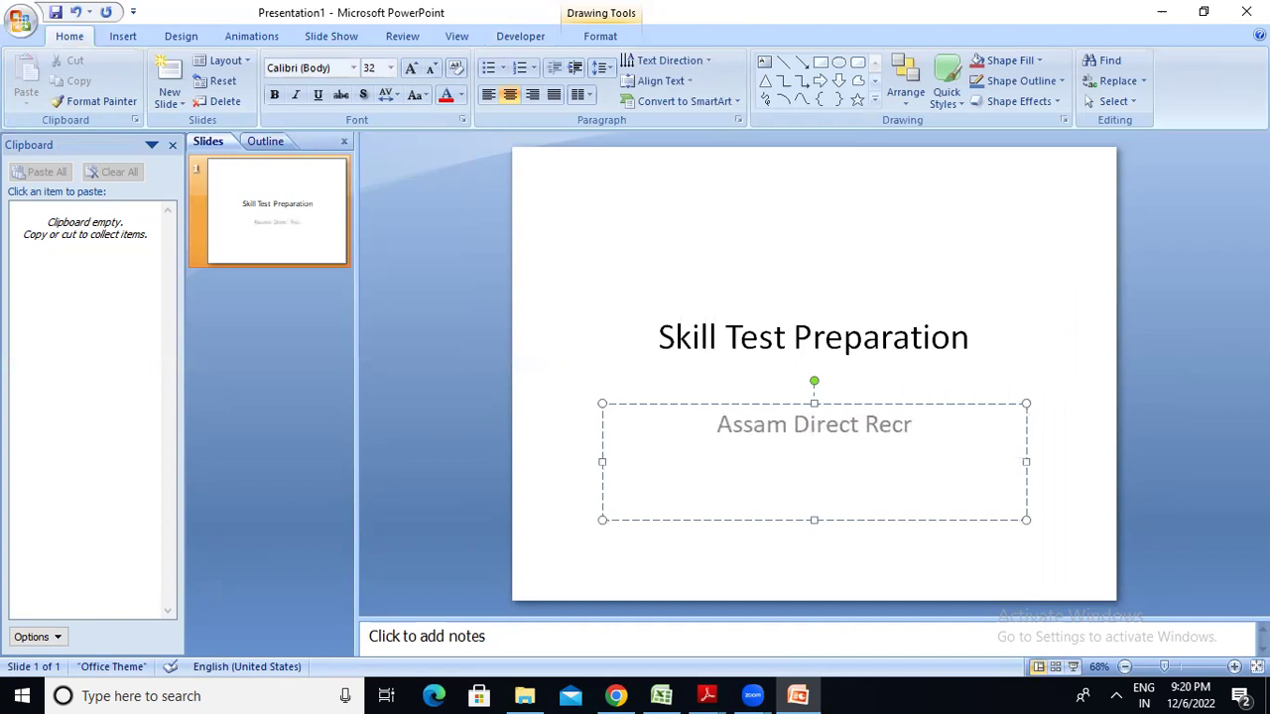
type("uitment")
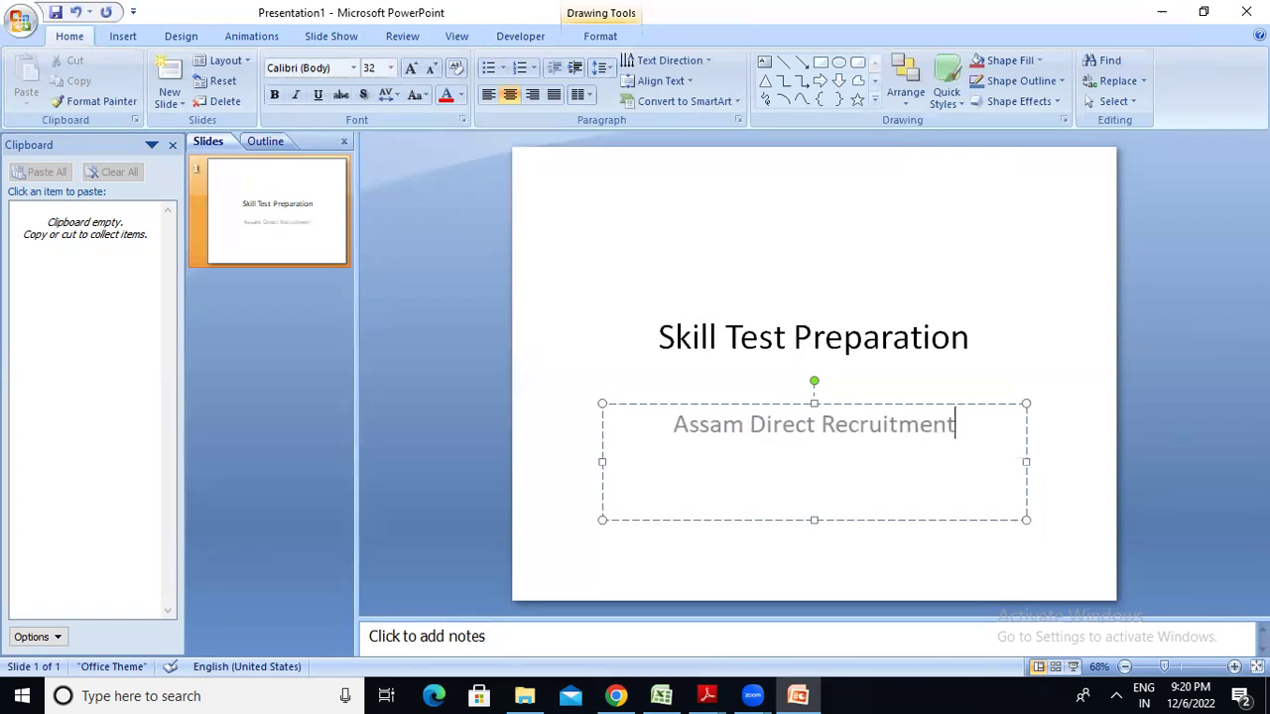
Make the title 'Skill Test Preparation' bold and set it in Arial Black.
left_click(748, 368)
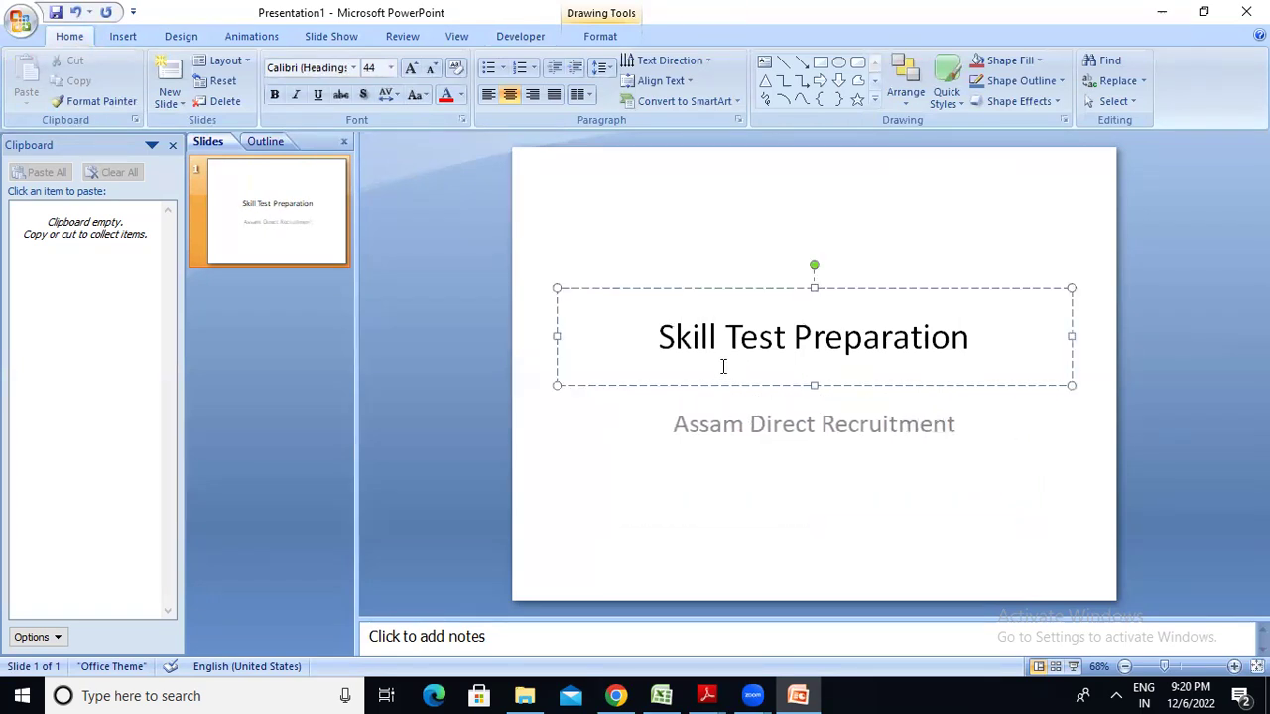
left_click(707, 423)
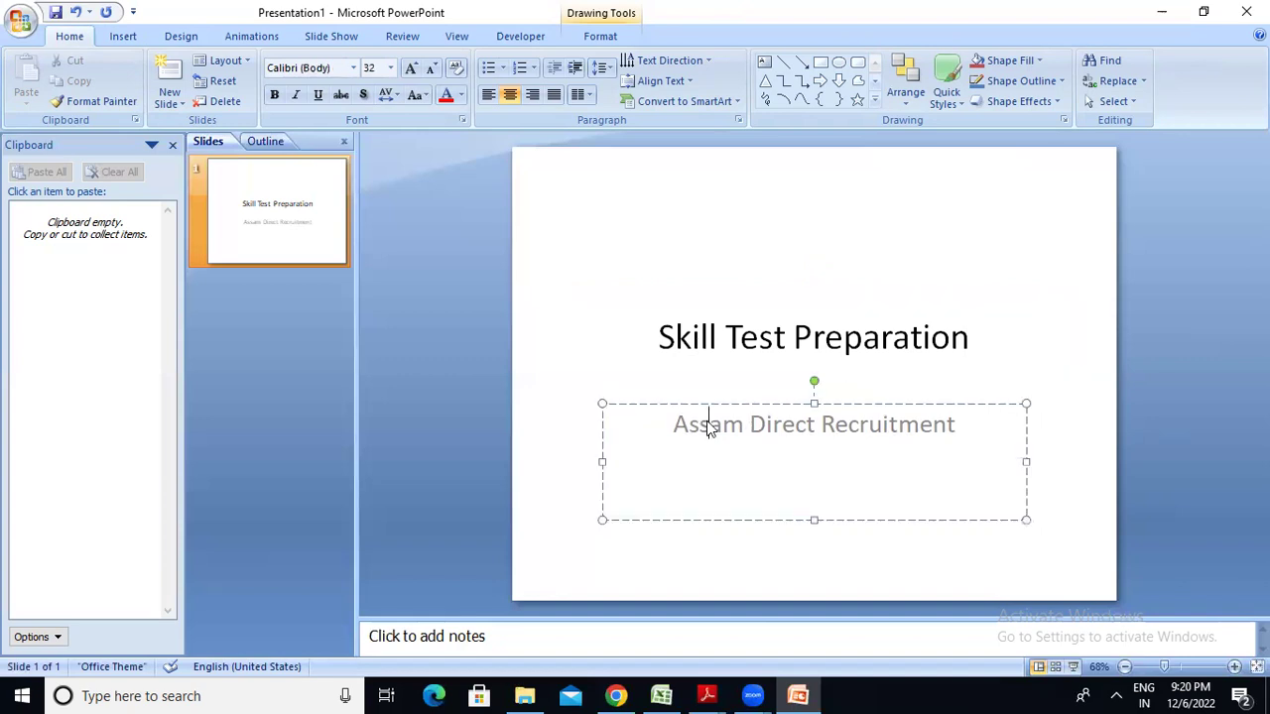
left_click(662, 302)
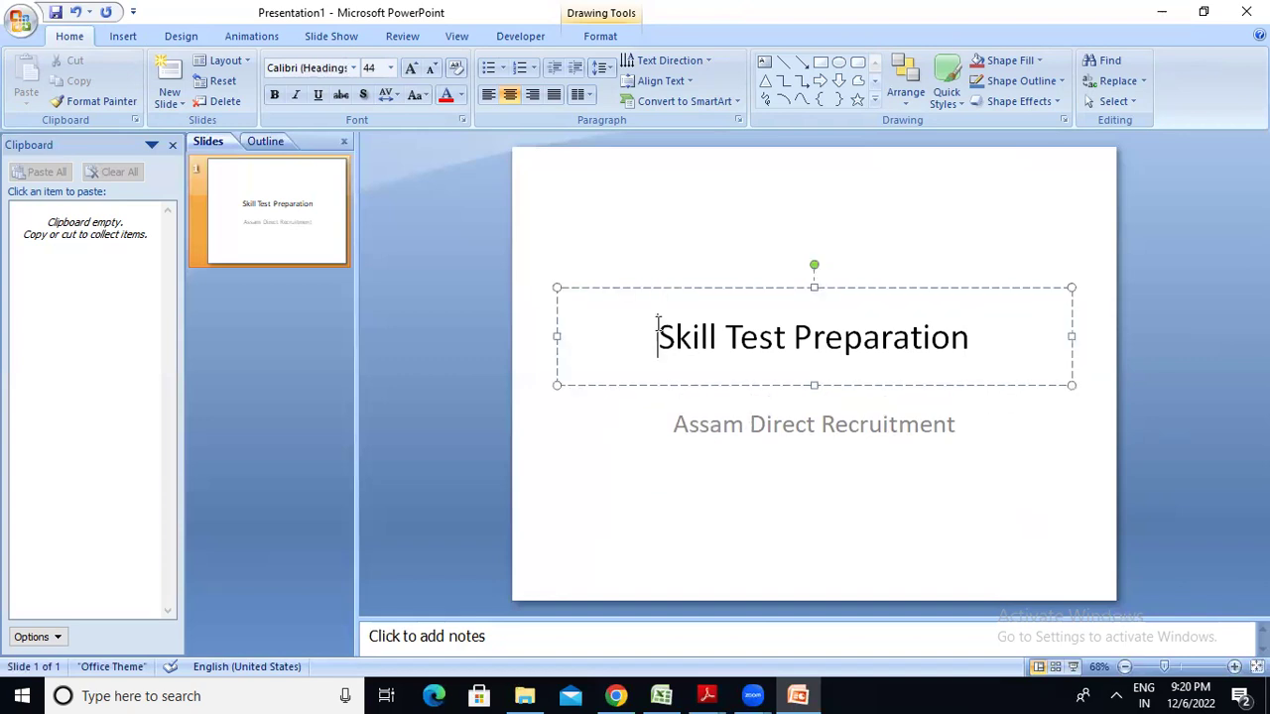
left_click_drag(712, 340, 1049, 360)
key("ctrl+b")
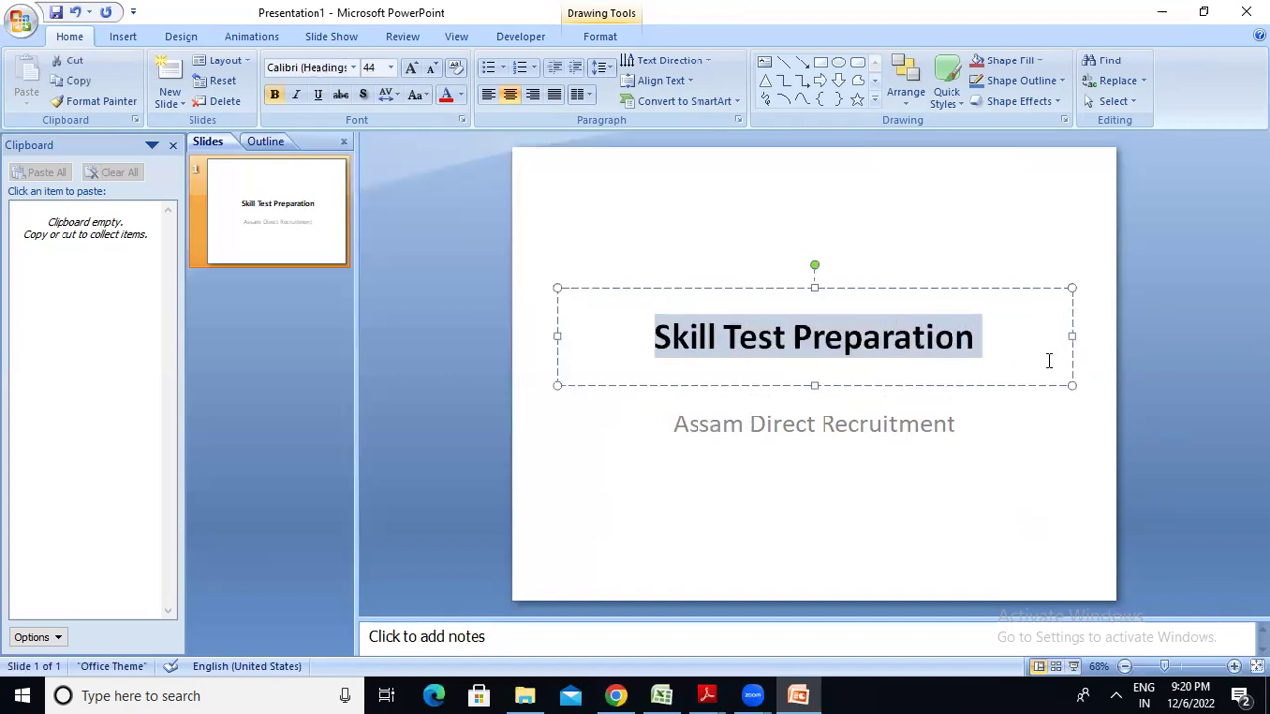
left_click(332, 67)
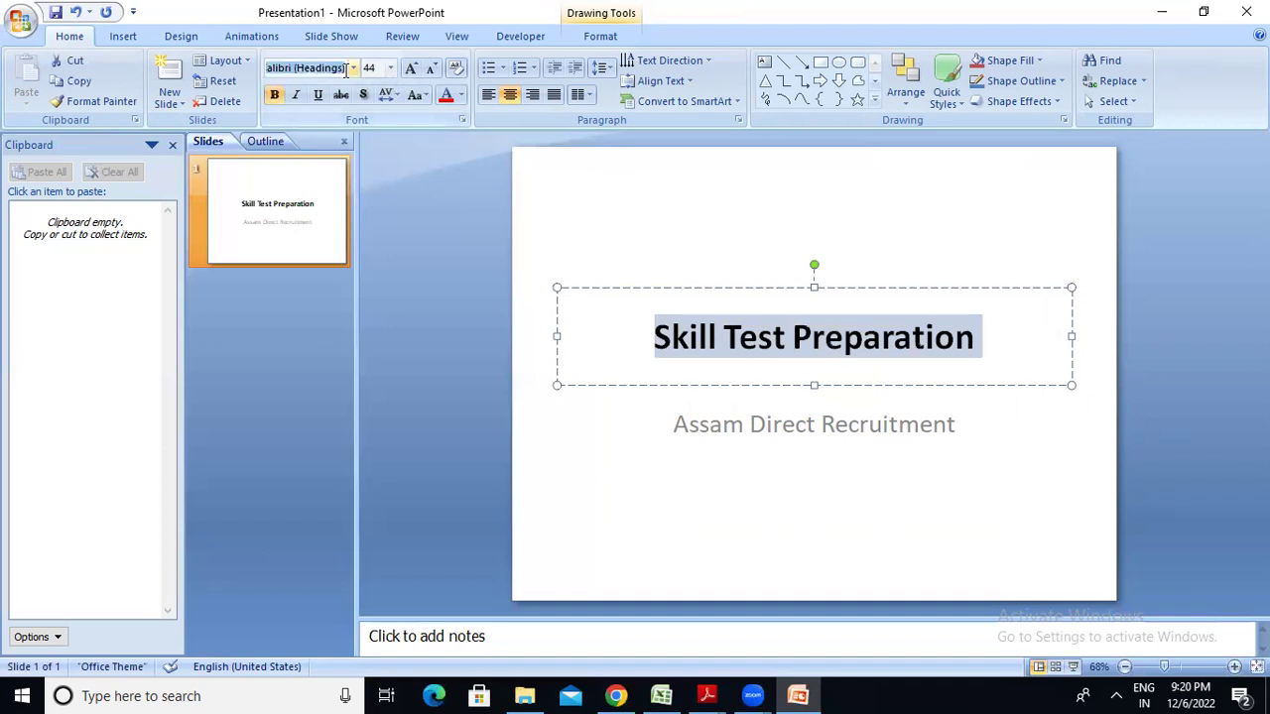
left_click(354, 69)
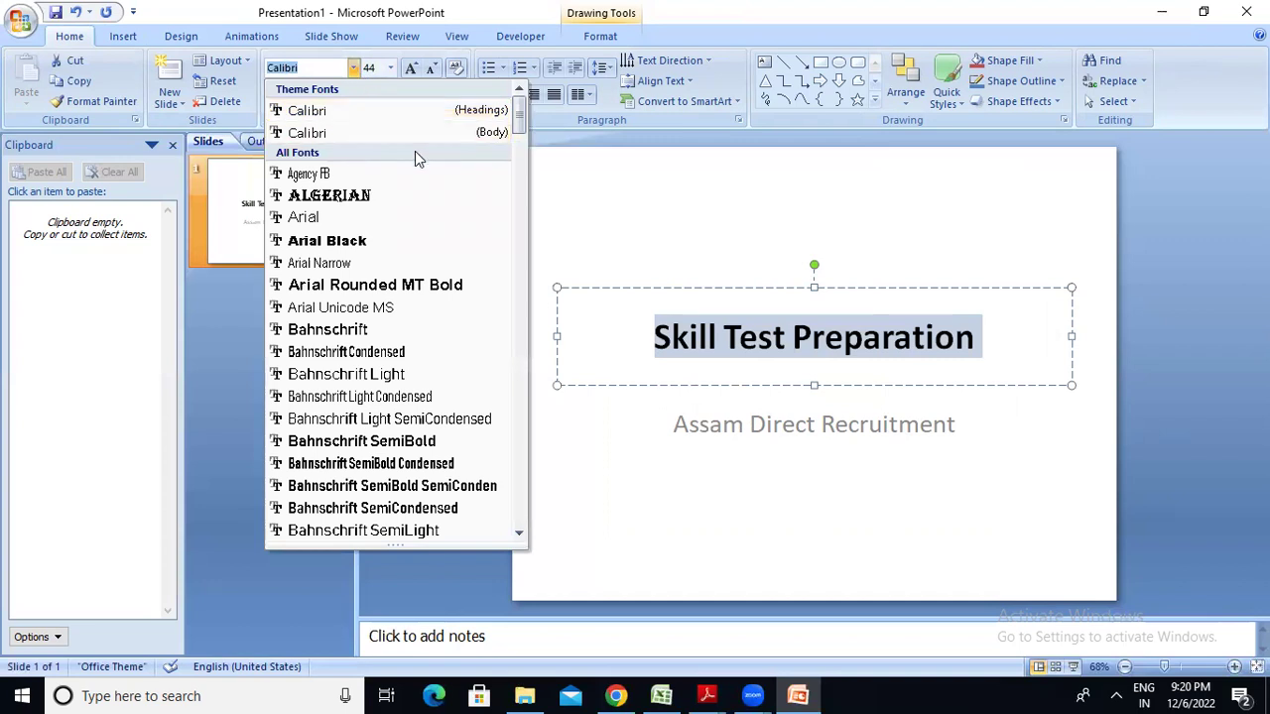
mouse_move(525, 117)
left_mouse_down()
mouse_move(526, 146)
mouse_move(526, 103)
left_mouse_up()
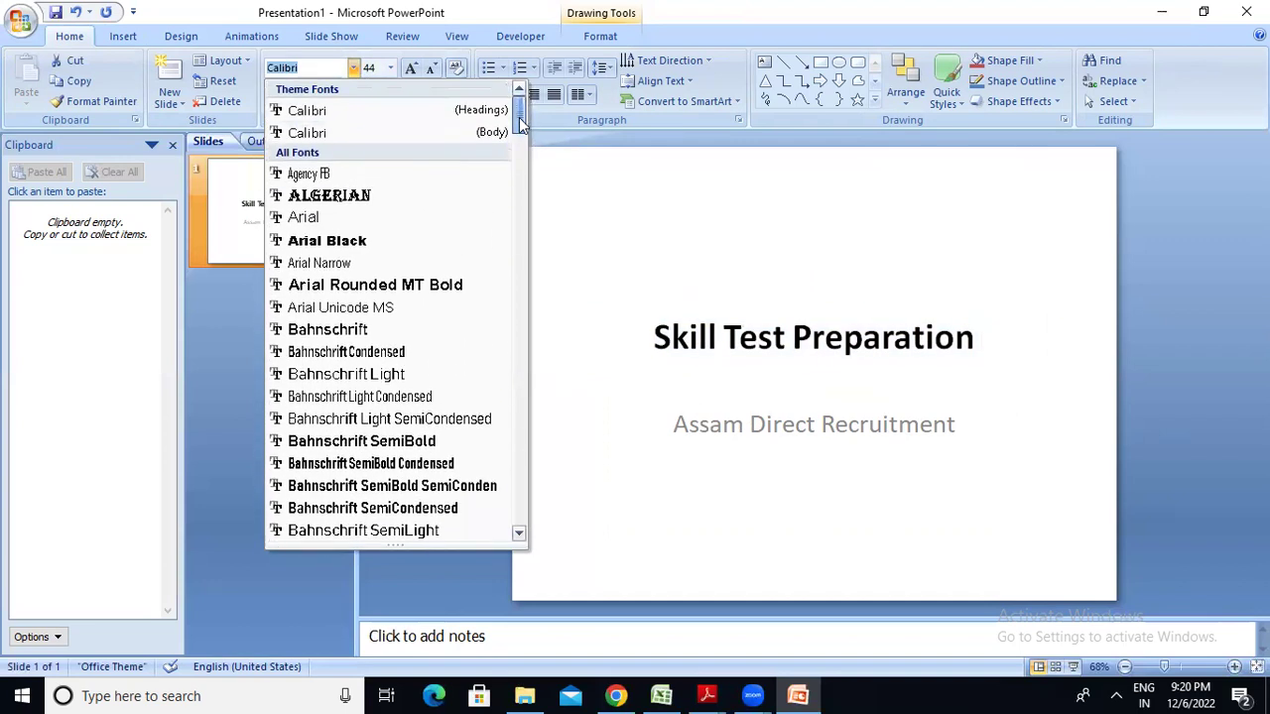
left_click(376, 240)
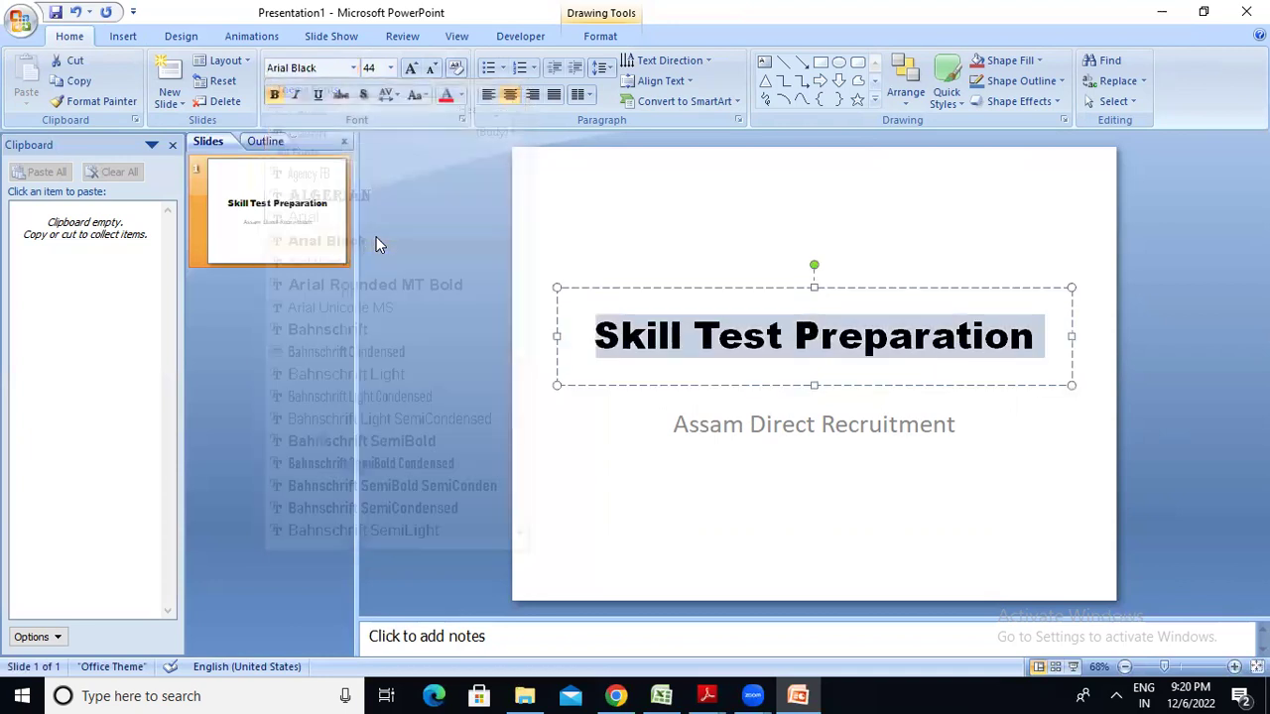
Set the 'Assam Direct Recruitment' subtitle text to Arial in black.
left_click(805, 422)
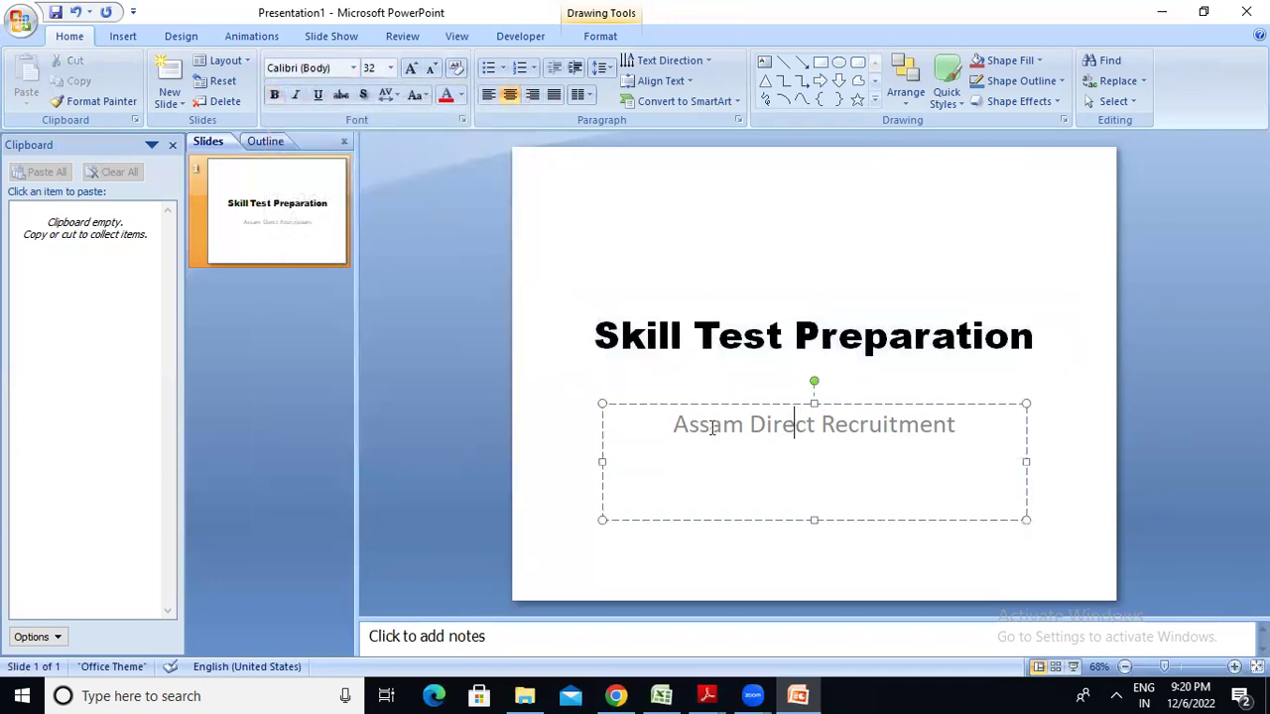
left_click_drag(682, 425, 1039, 448)
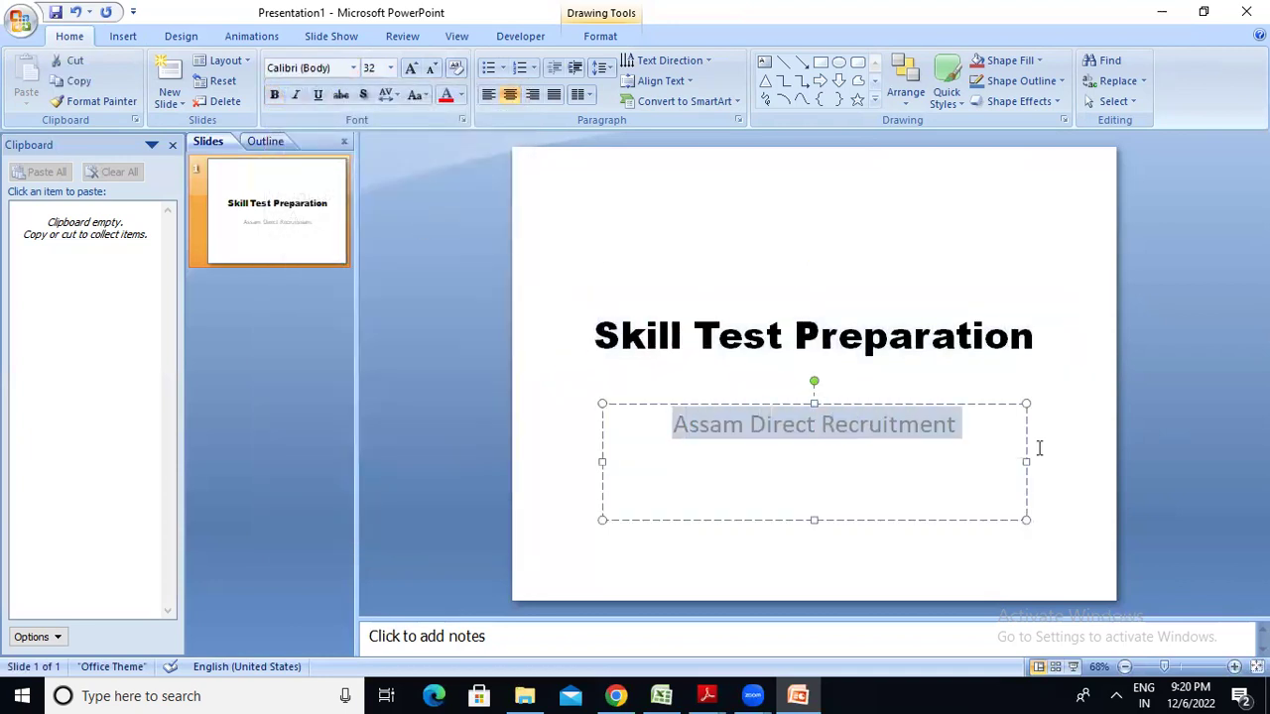
left_click(352, 68)
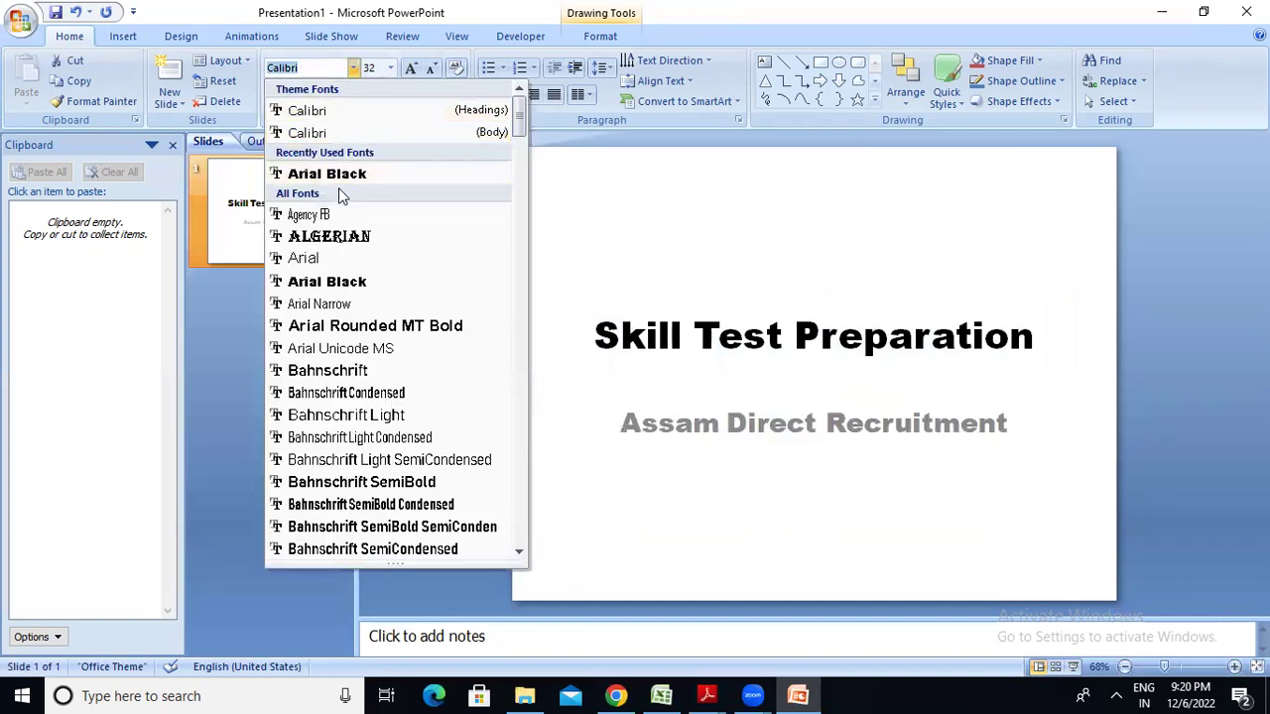
left_click(331, 257)
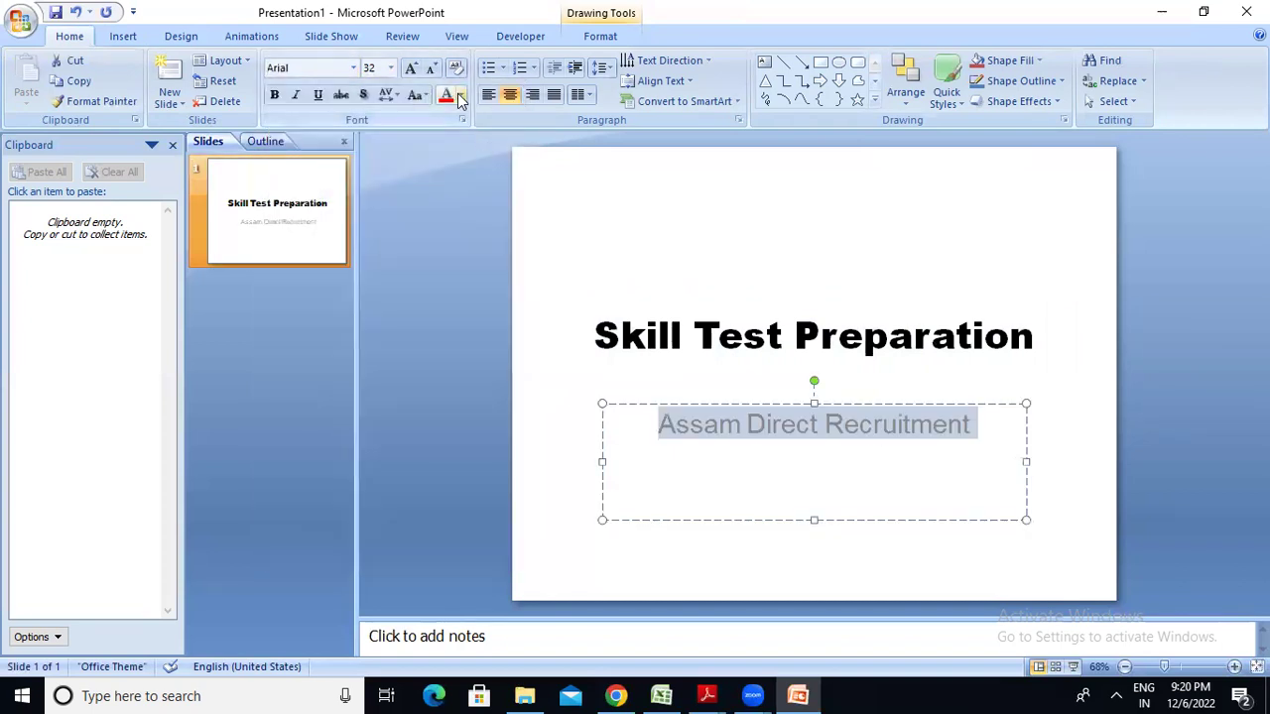
left_click(462, 95)
left_click(460, 133)
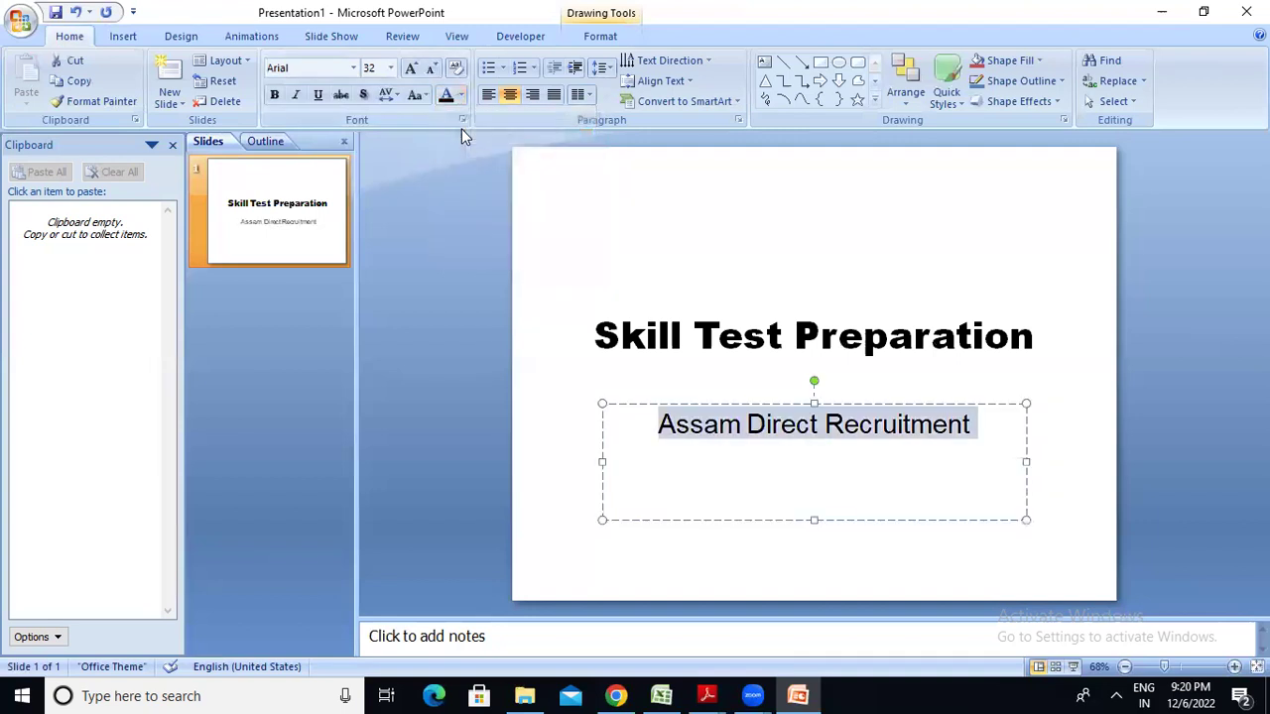
left_click(677, 292)
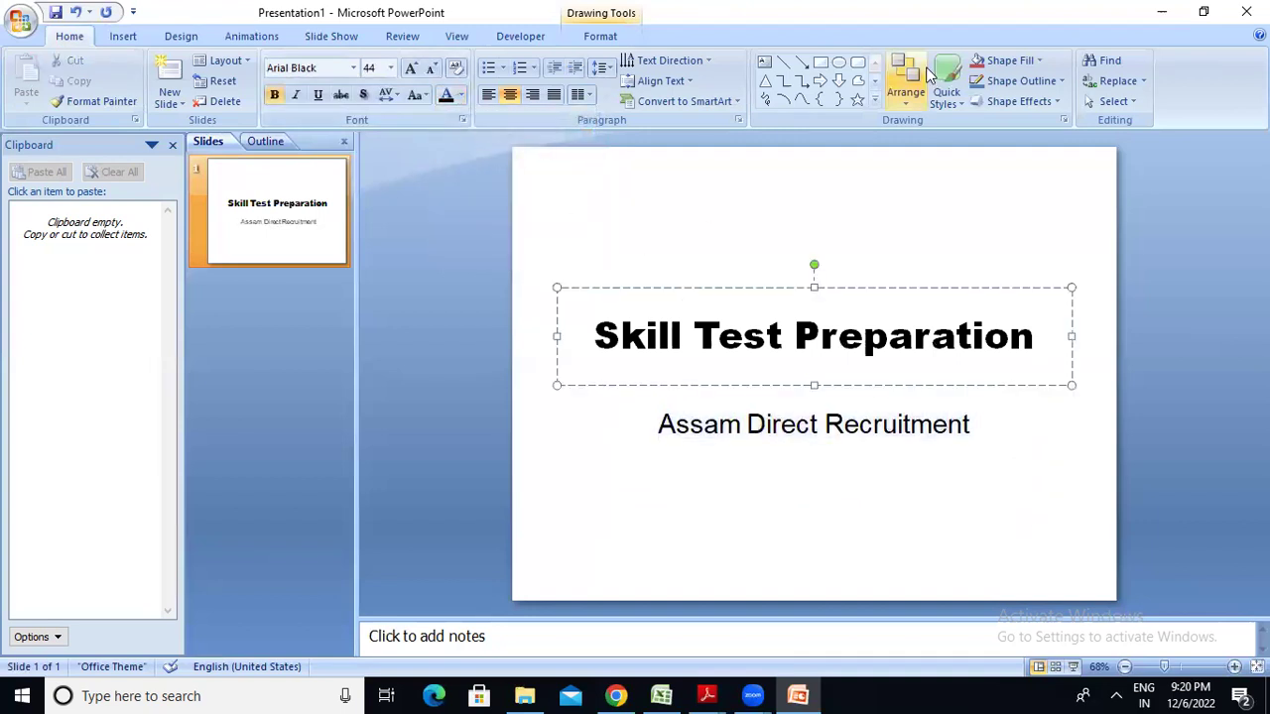
Apply a red colored-outline quick style and an outer shadow to the title box.
left_click(954, 87)
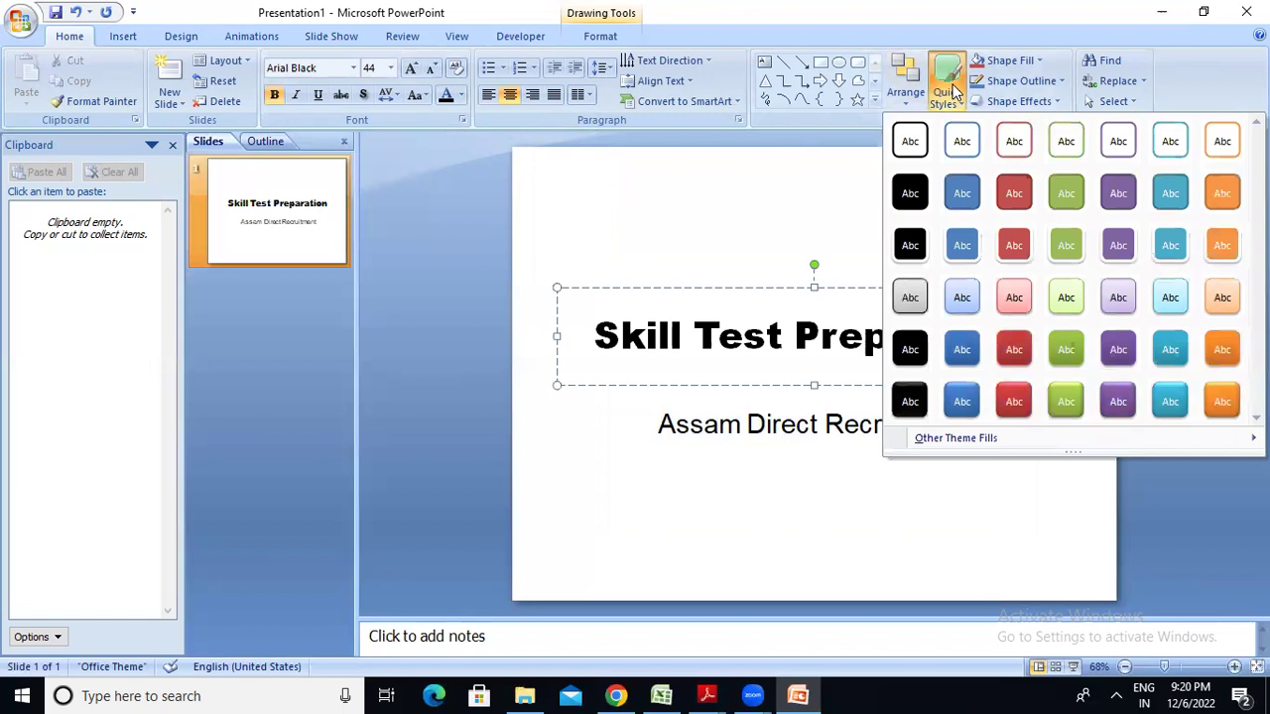
left_click(1014, 141)
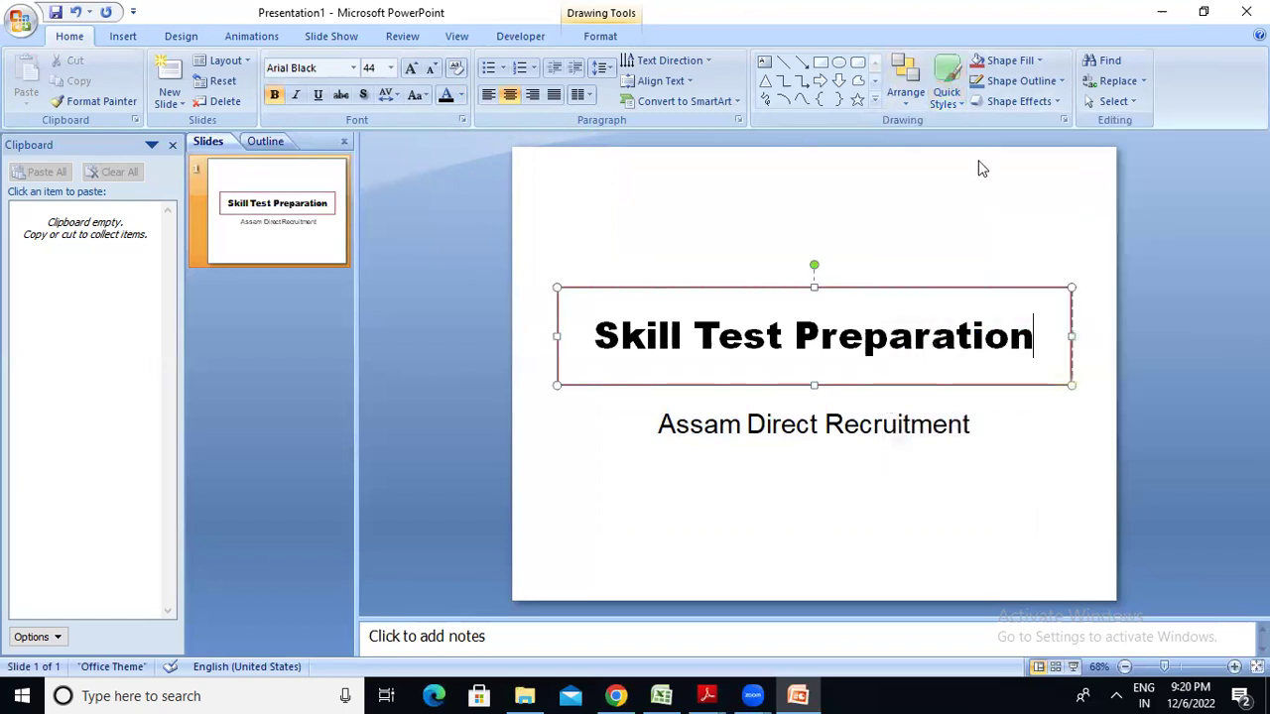
left_click(1012, 104)
mouse_move(1019, 185)
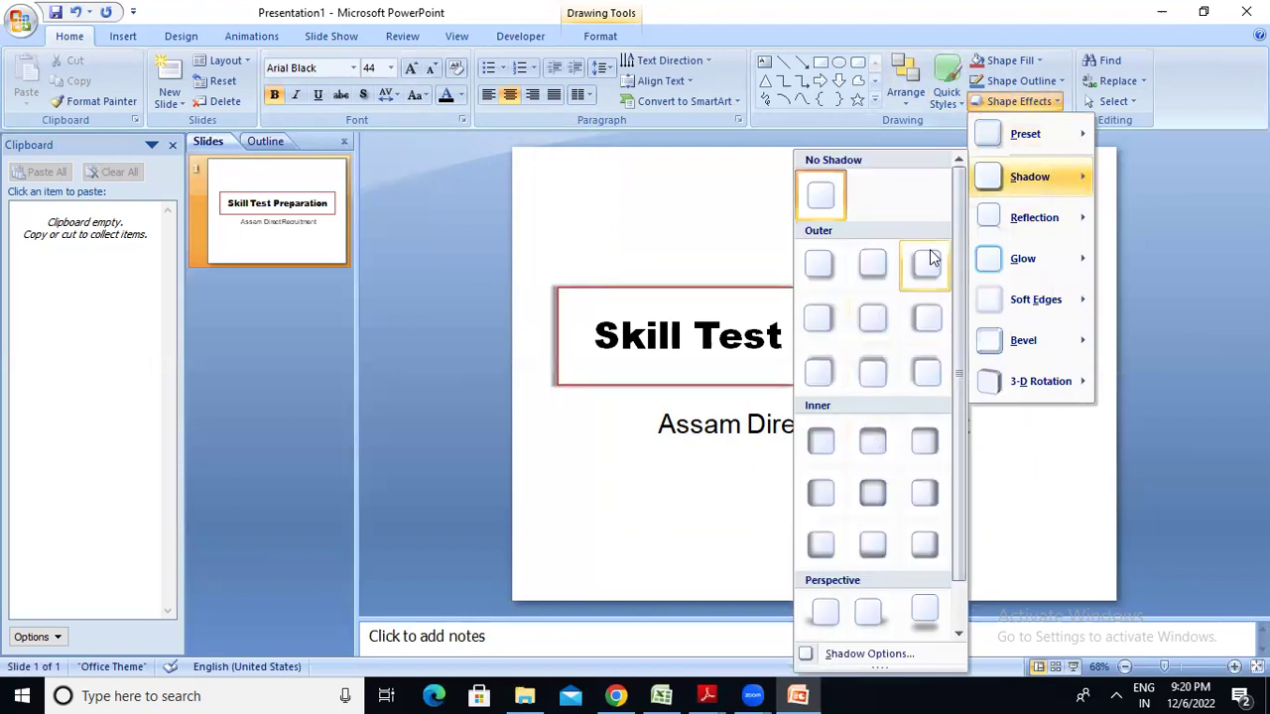
left_click(844, 261)
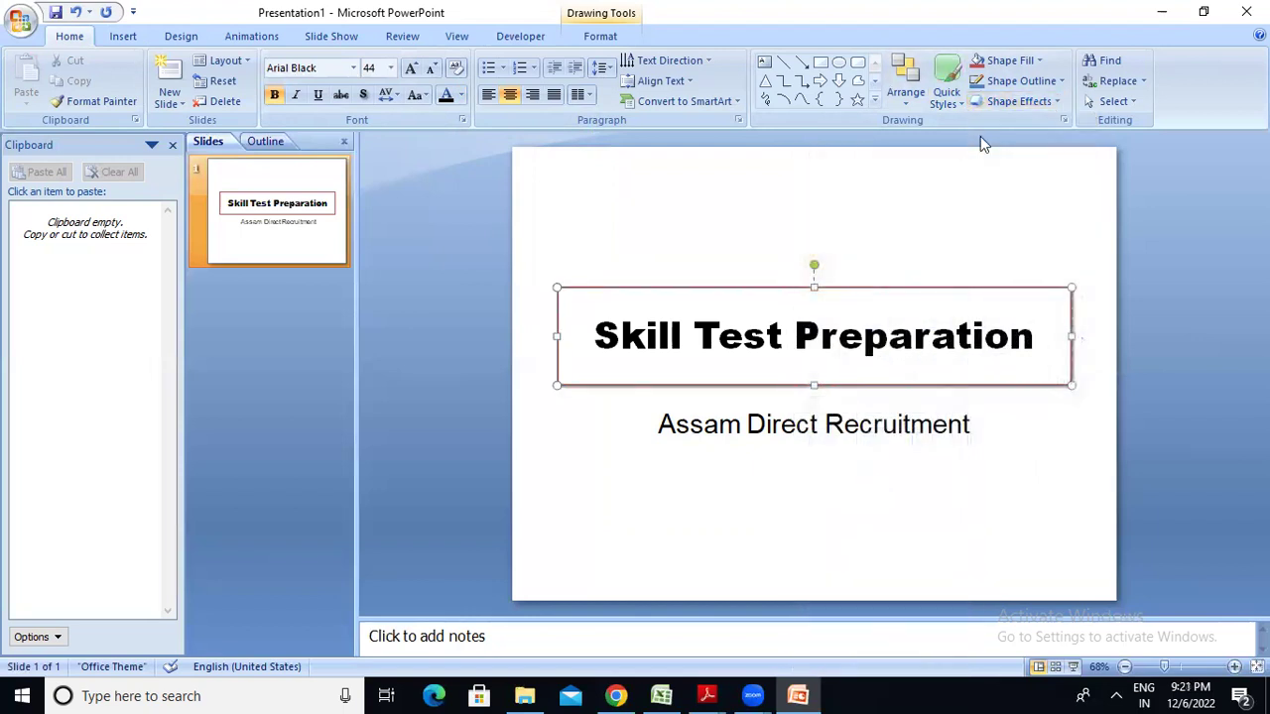
Add an orange glow and a bevel effect to the title box.
left_click(1023, 99)
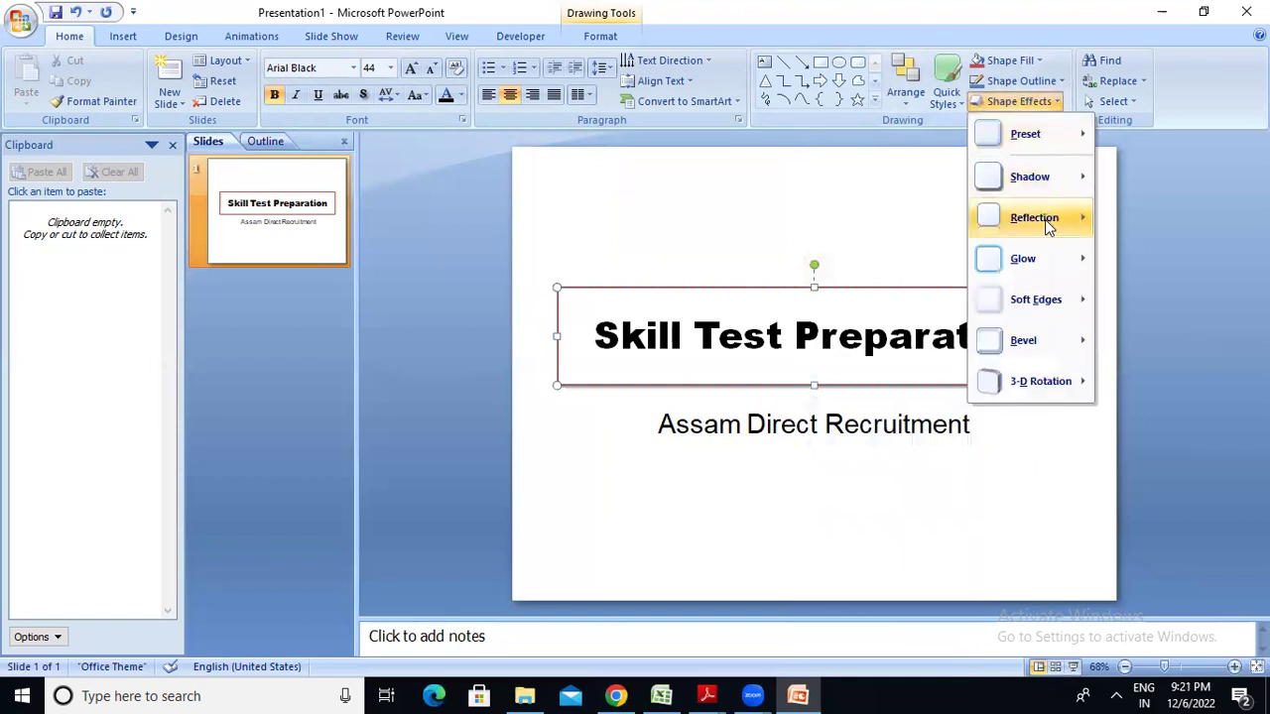
mouse_move(1047, 257)
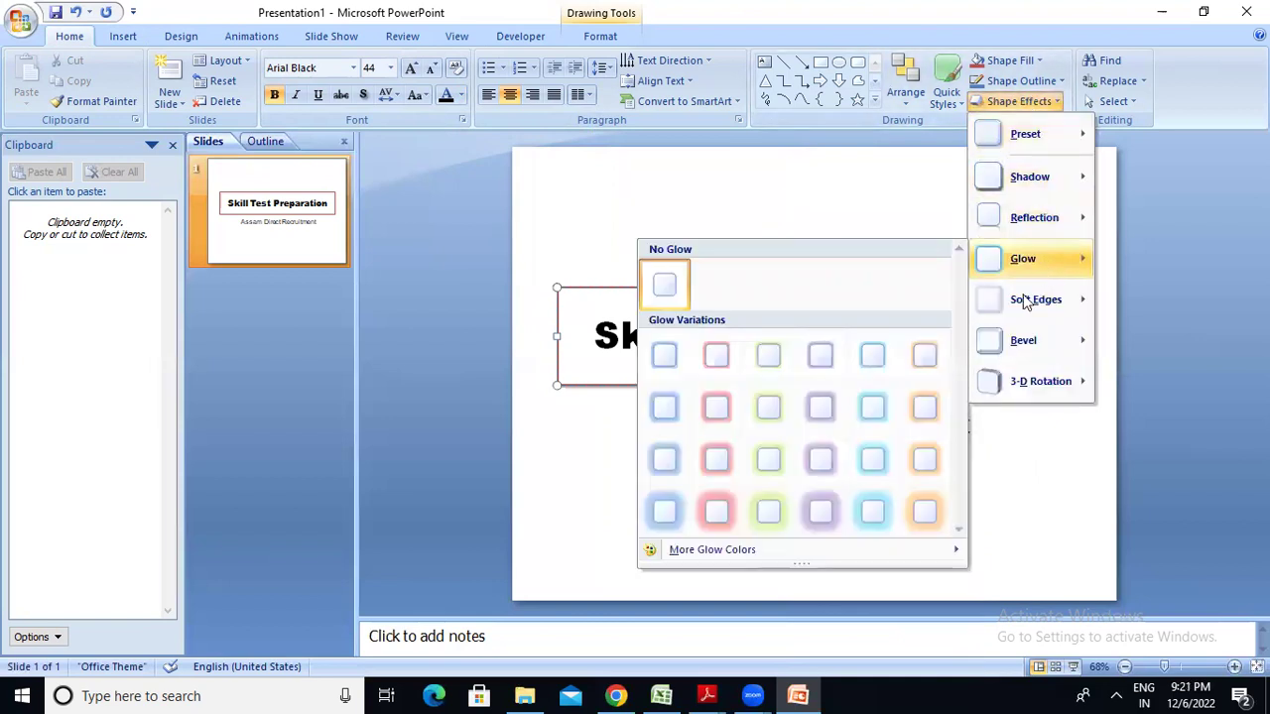
left_click(928, 402)
left_click(1022, 101)
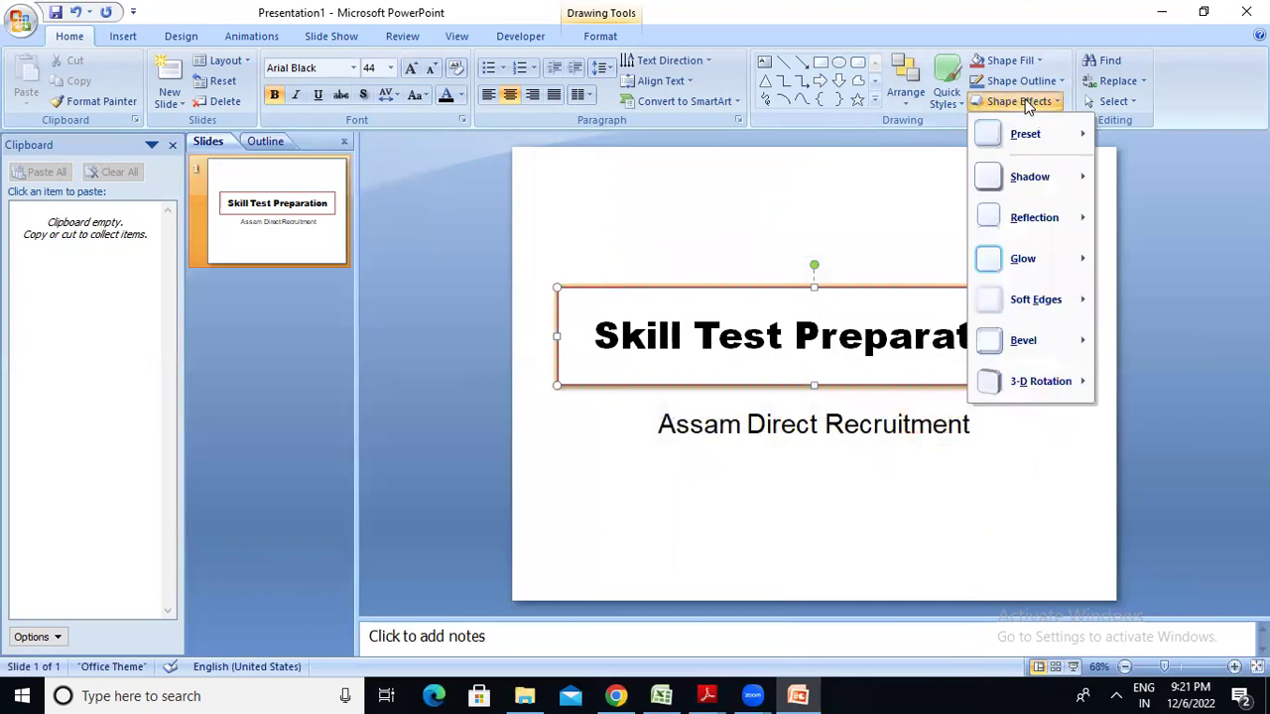
mouse_move(1066, 341)
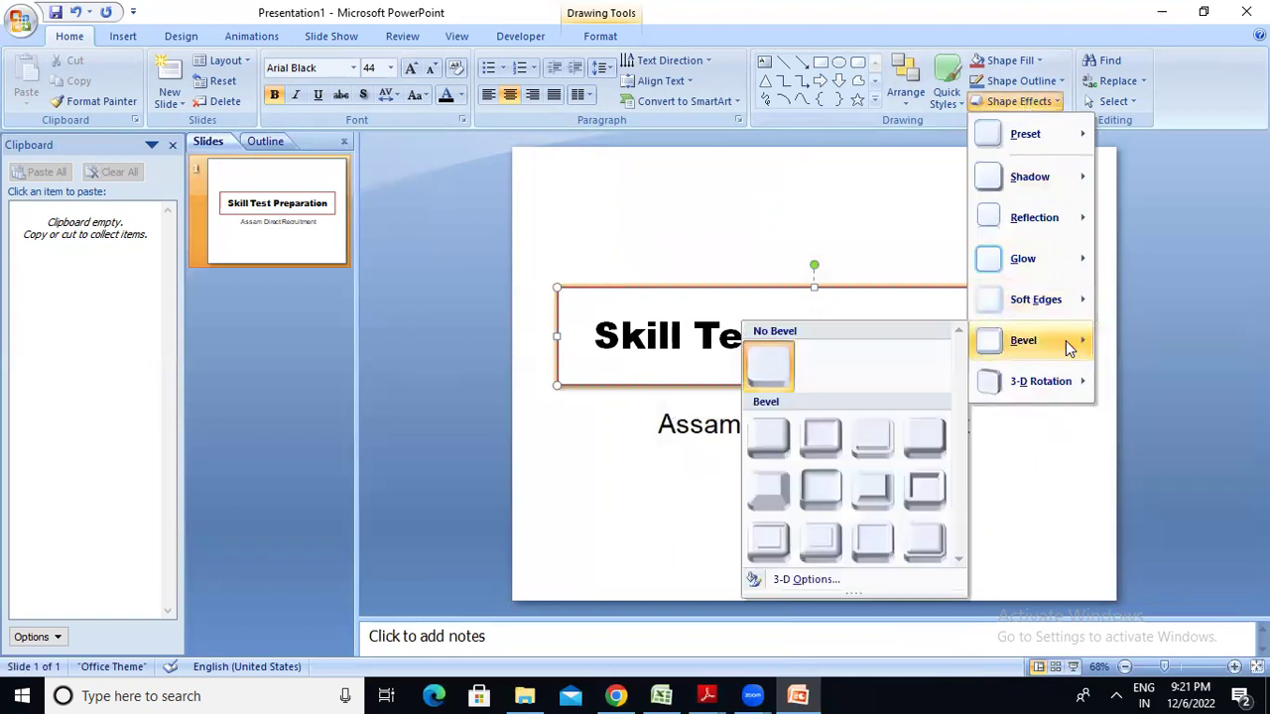
left_click(866, 456)
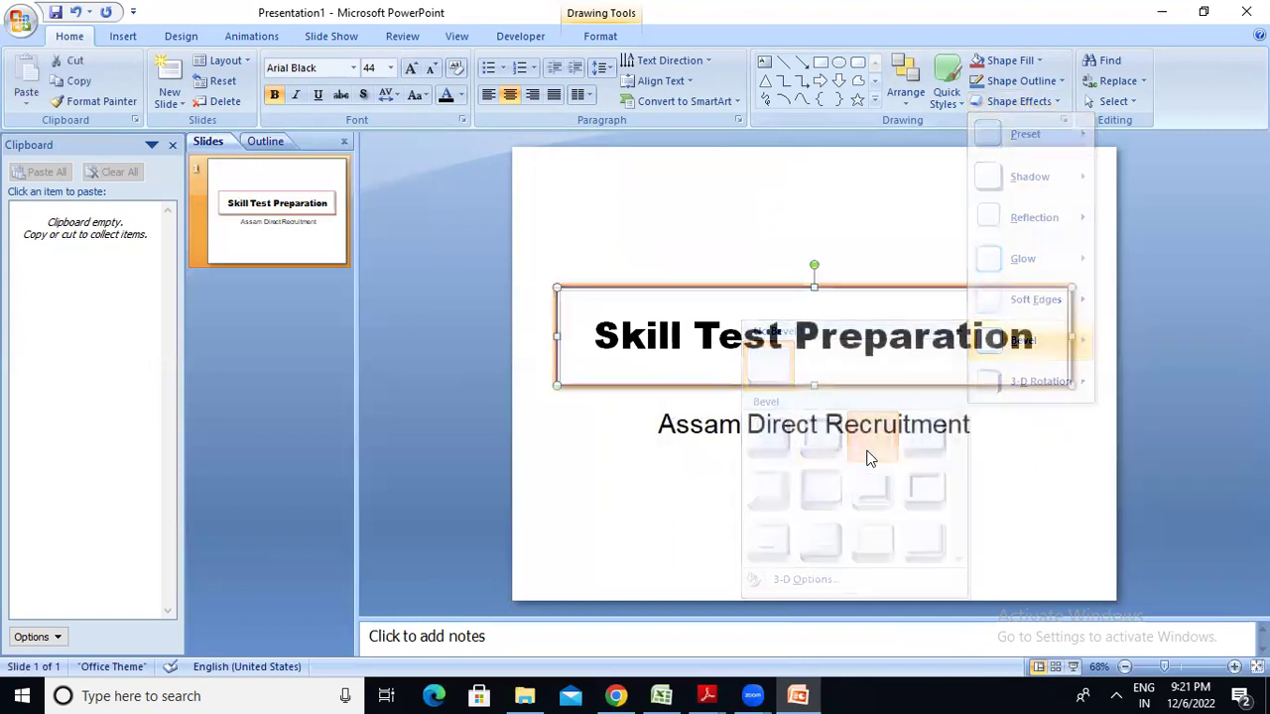
left_click(781, 400)
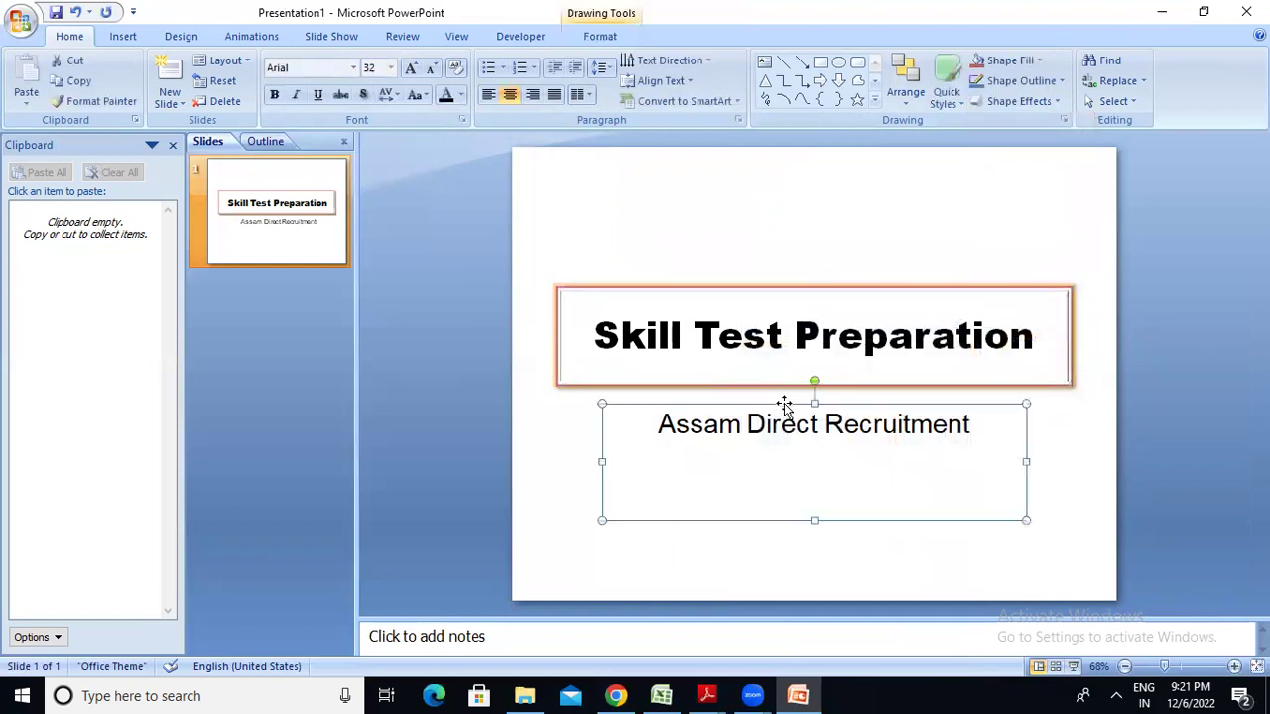
Give the subtitle box a blue shape outline.
left_click(1022, 84)
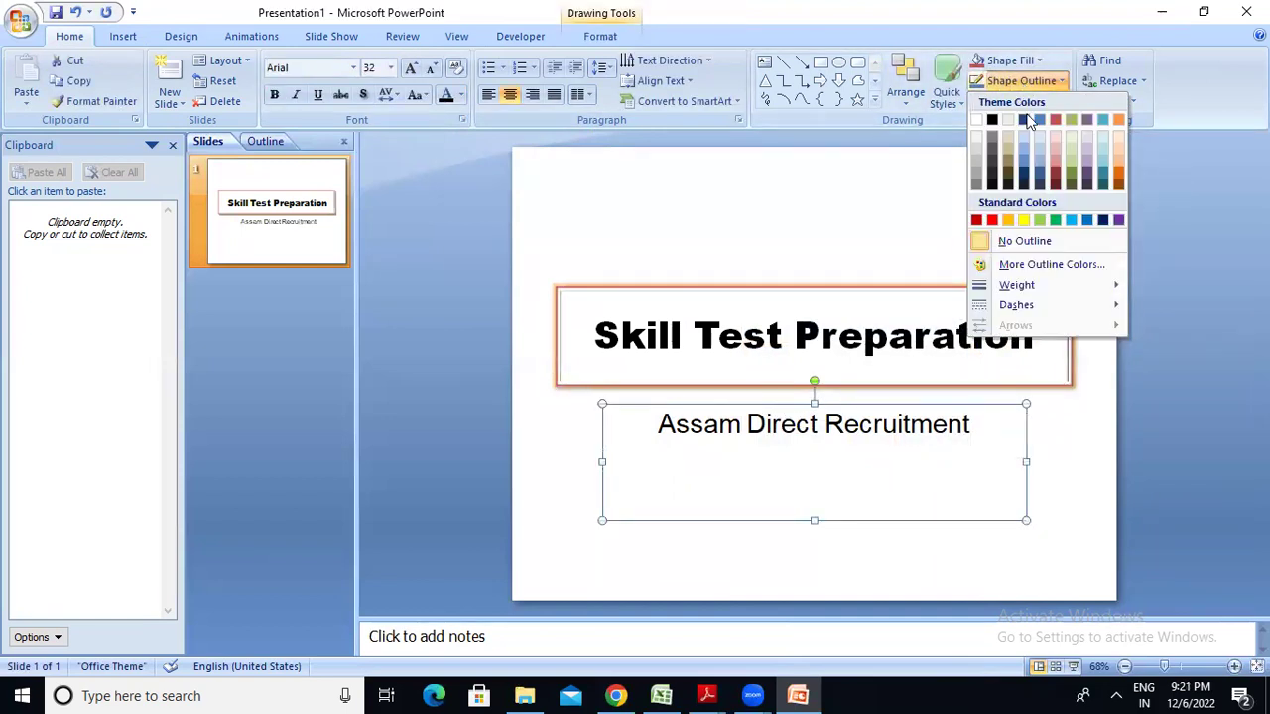
left_click(1094, 219)
left_click(1049, 176)
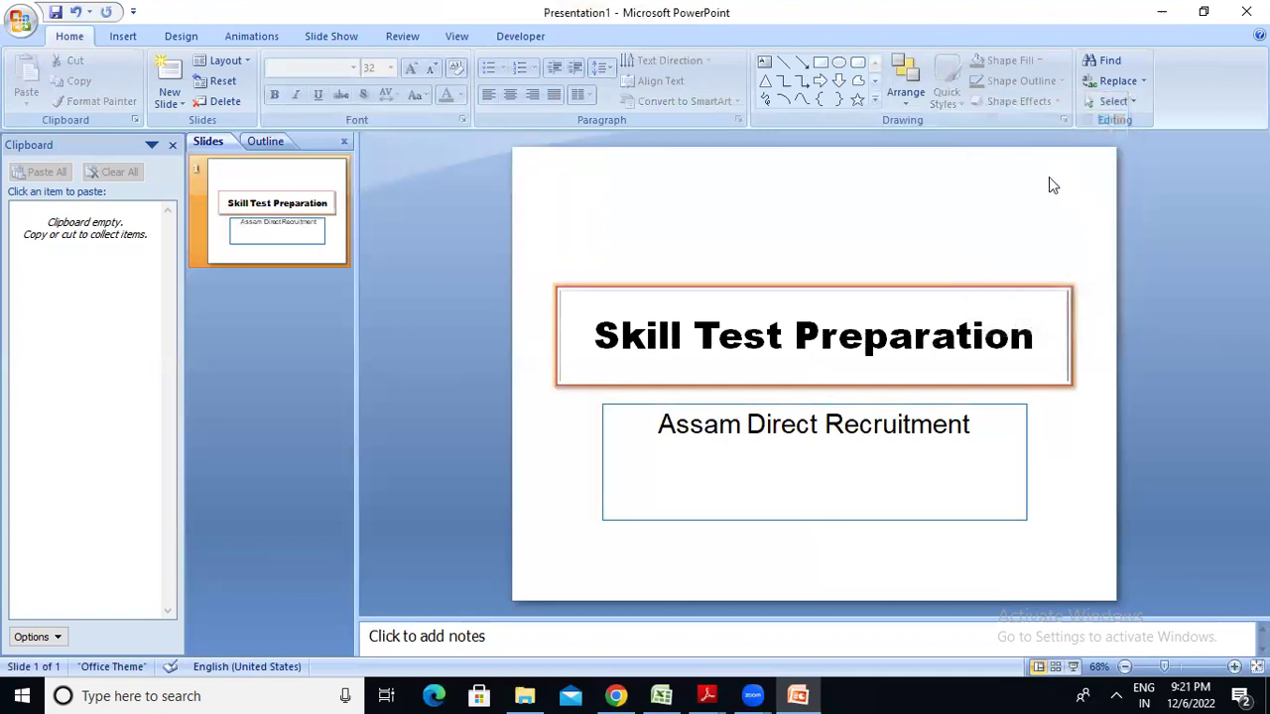
Drag the subtitle box's bottom edge up so it fits its single line.
left_click(1014, 520)
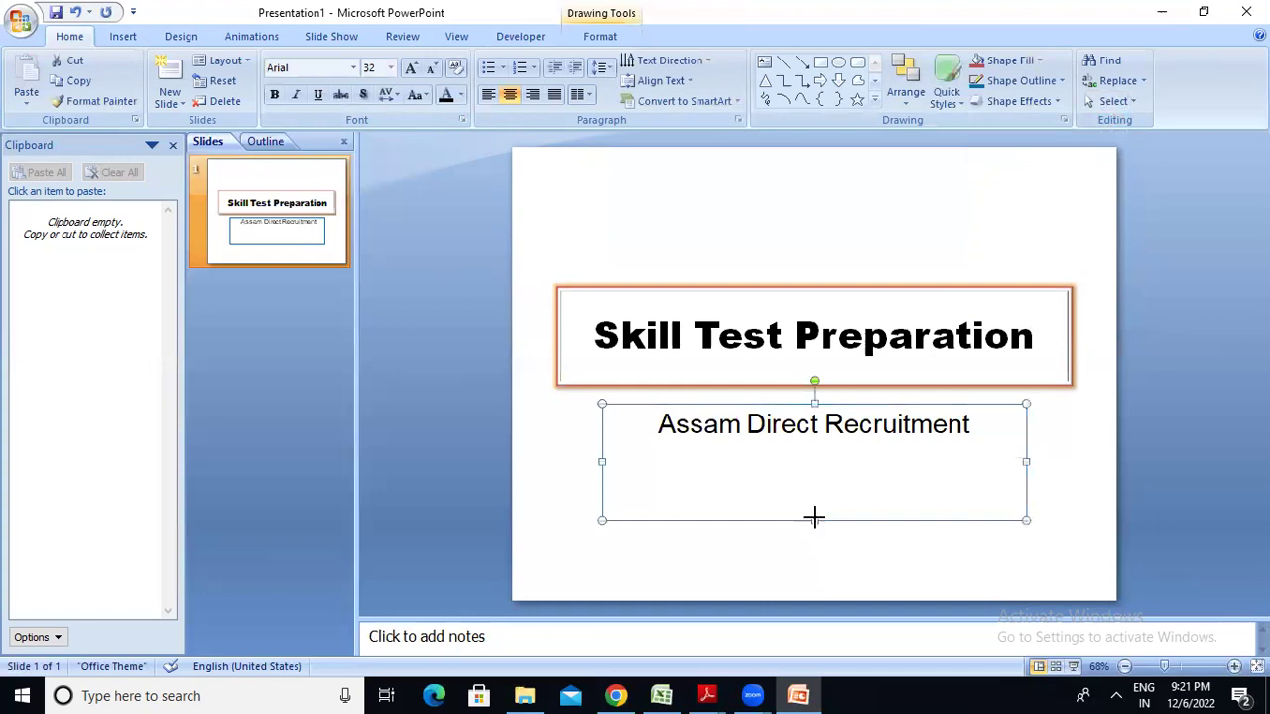
left_click_drag(813, 516, 819, 470)
left_click(806, 206)
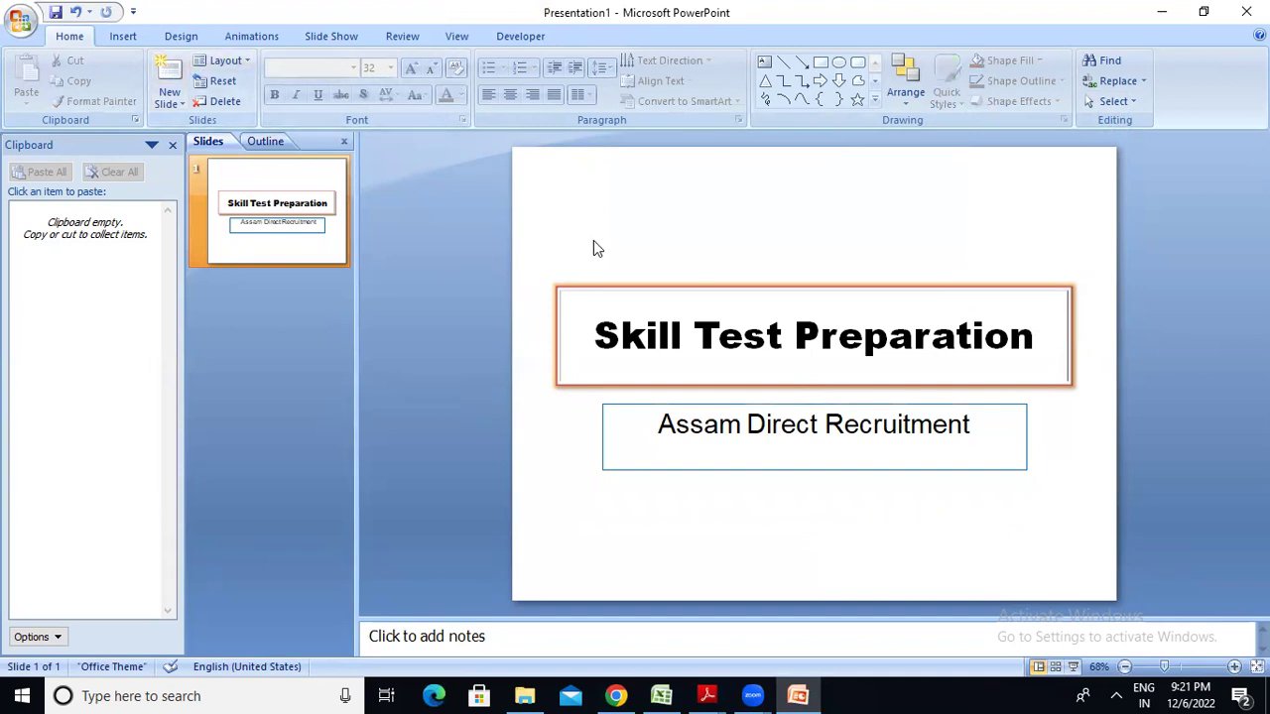
Insert a new second slide using the Title and Content layout.
key("ctrl+m")
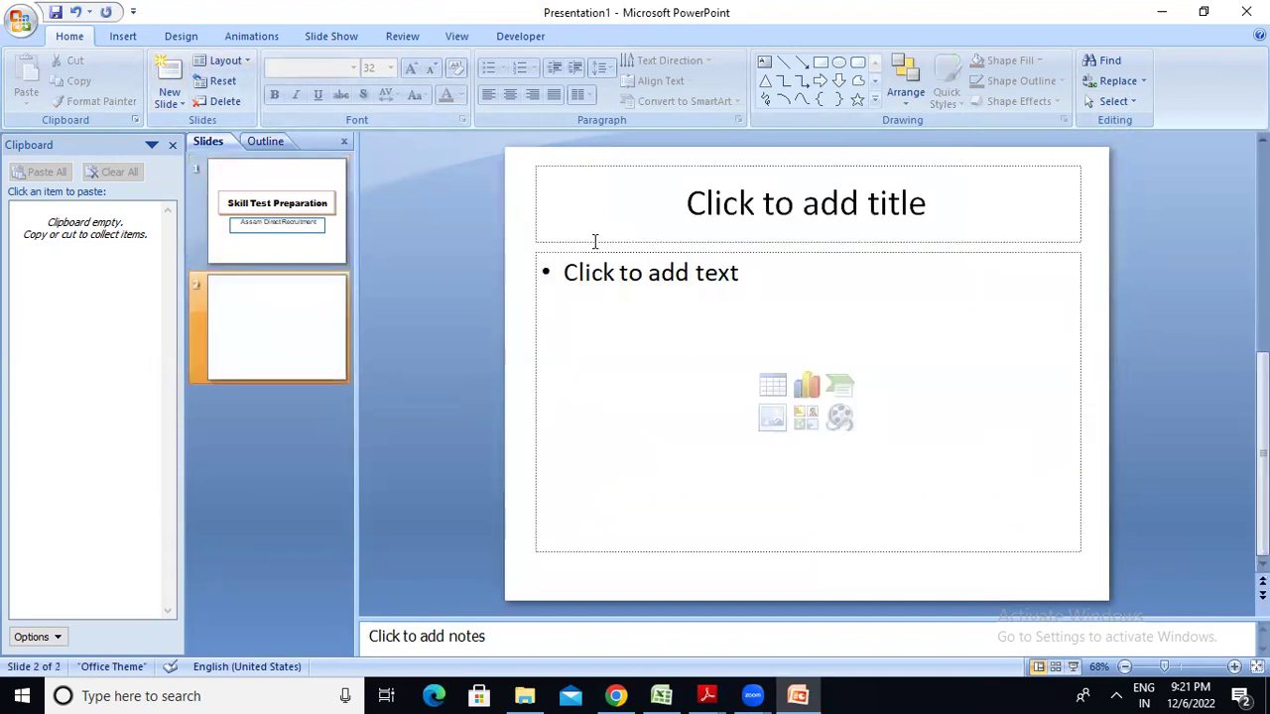
left_click(585, 223)
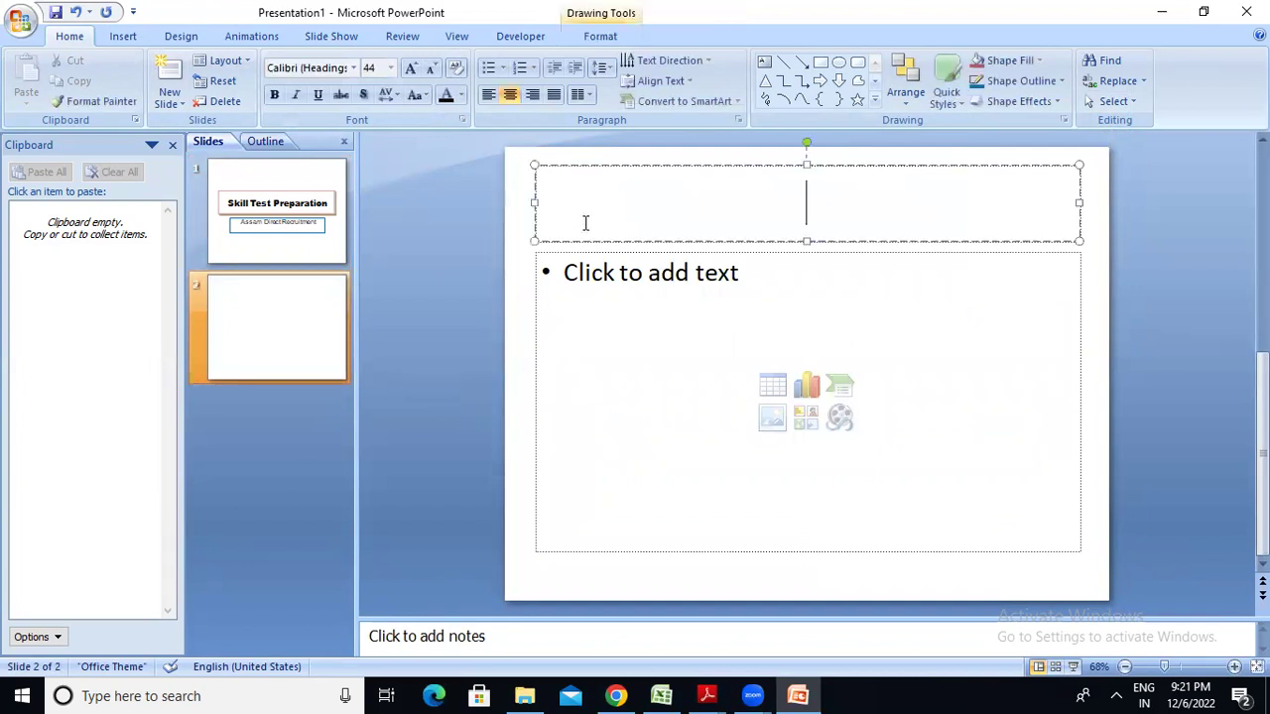
left_click(244, 63)
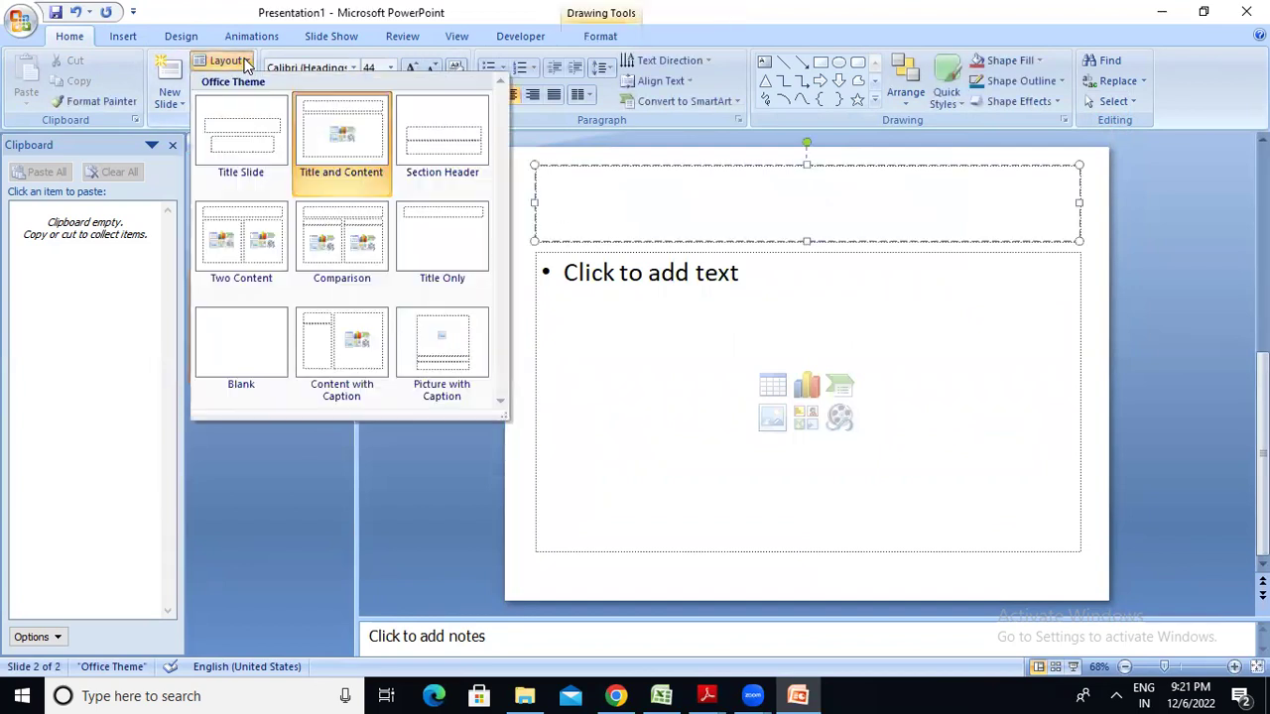
left_click(670, 187)
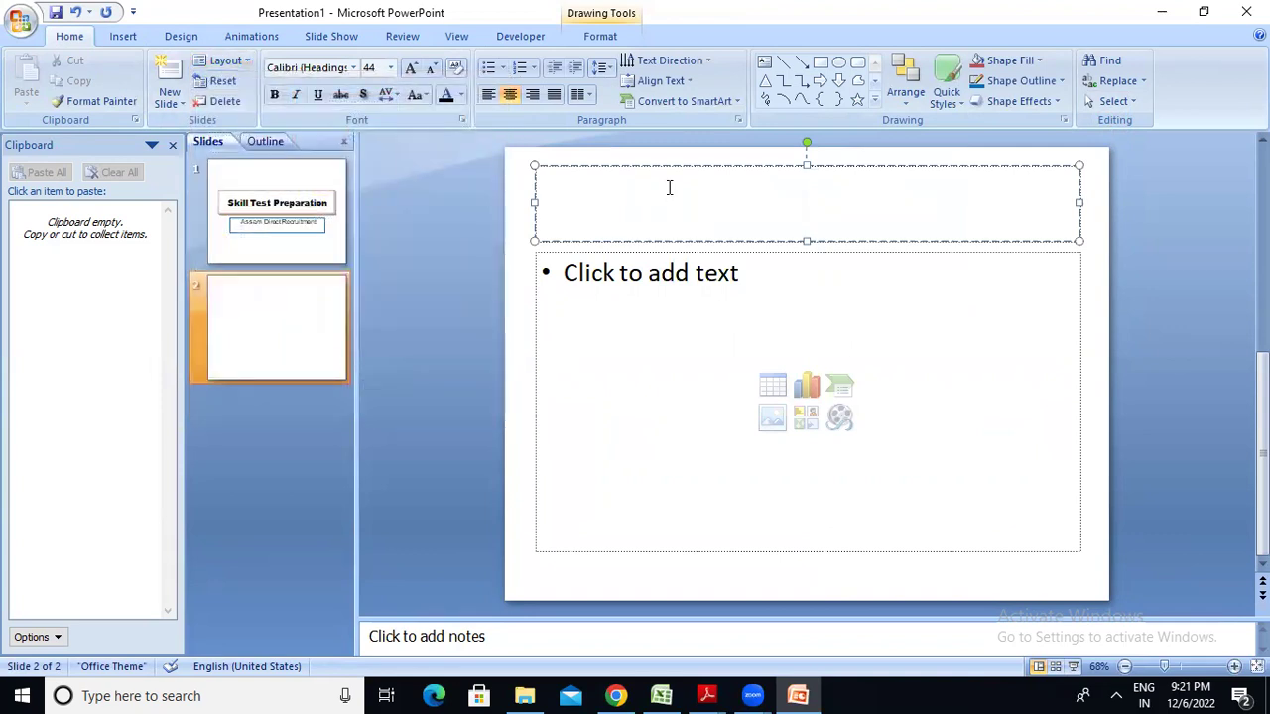